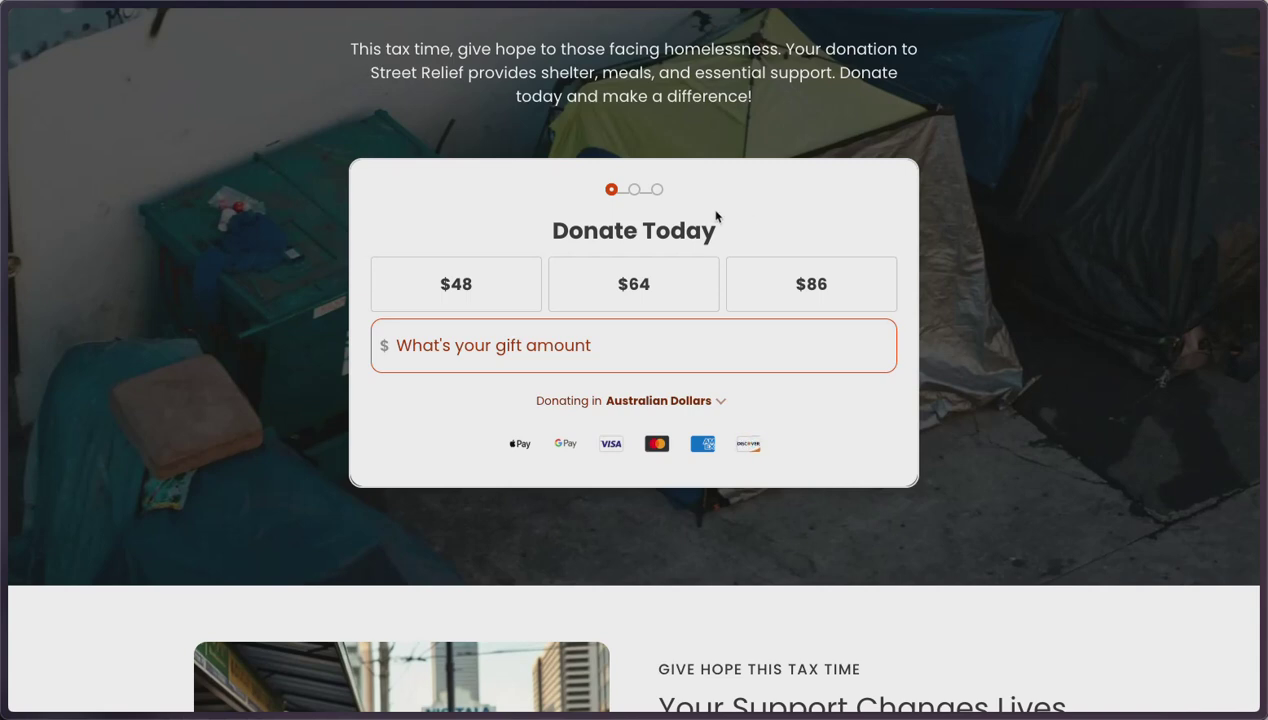
# - Open the Appeal campaign dashboard in the admin window and highlight its Payments disabled status
pyautogui.hotkey('alt', 'Tab')
pyautogui.click(512, 408)
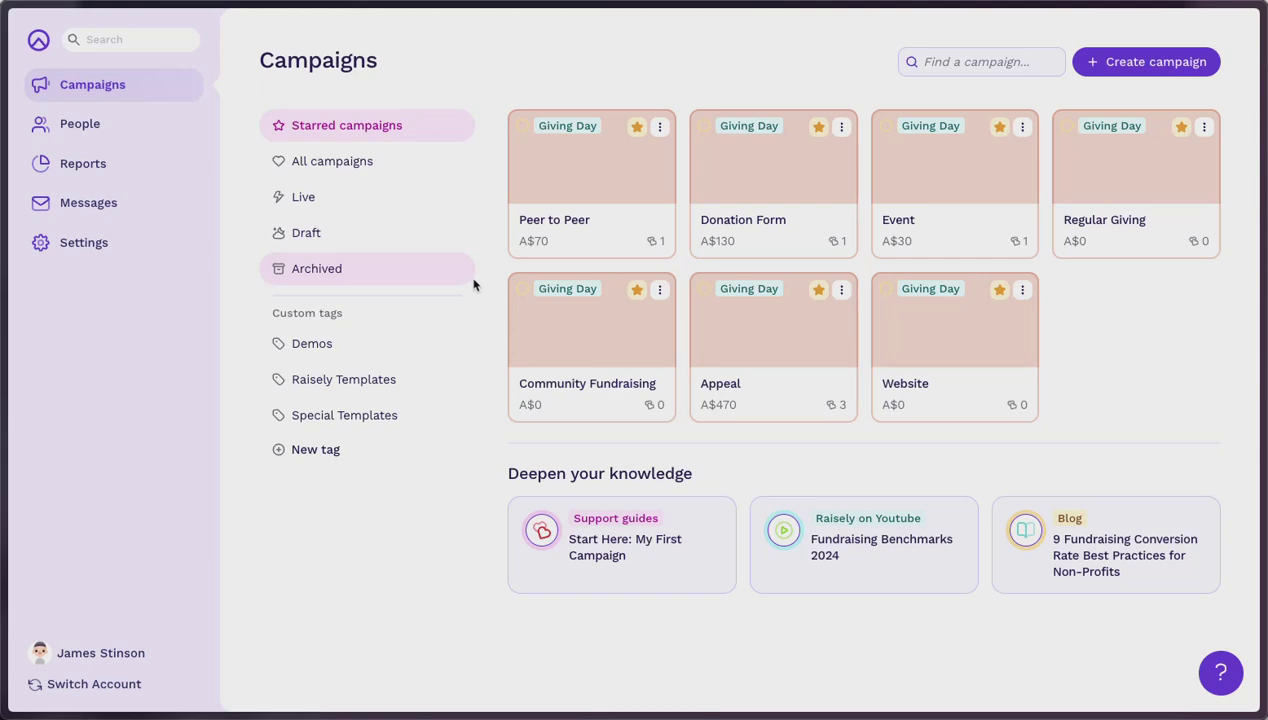
pyautogui.click(757, 342)
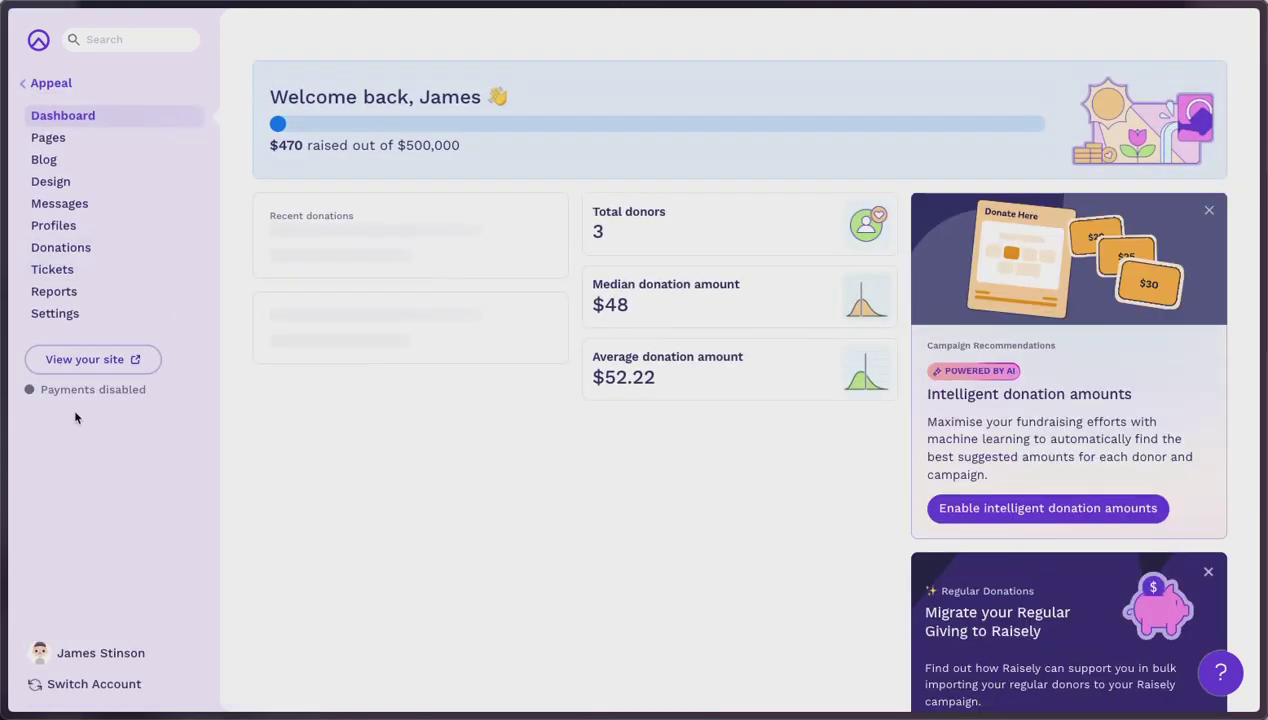
pyautogui.moveTo(42, 390); pyautogui.dragTo(151, 398)
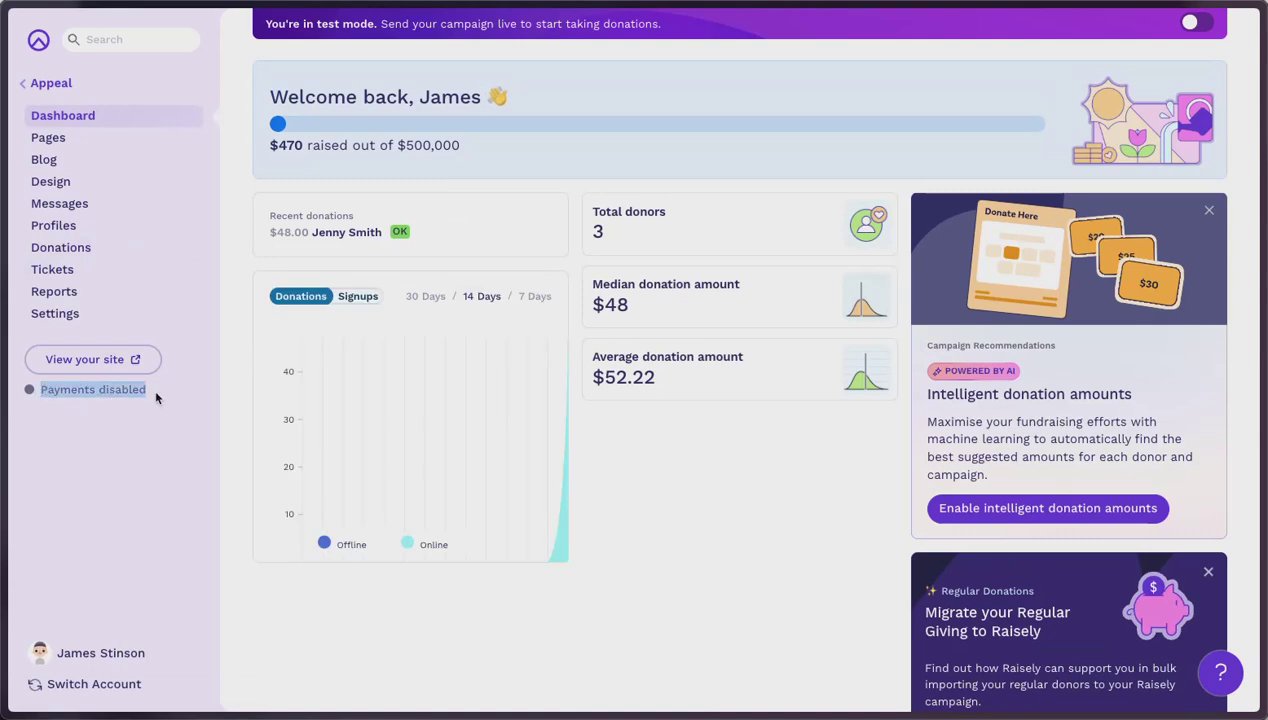
pyautogui.click(162, 440)
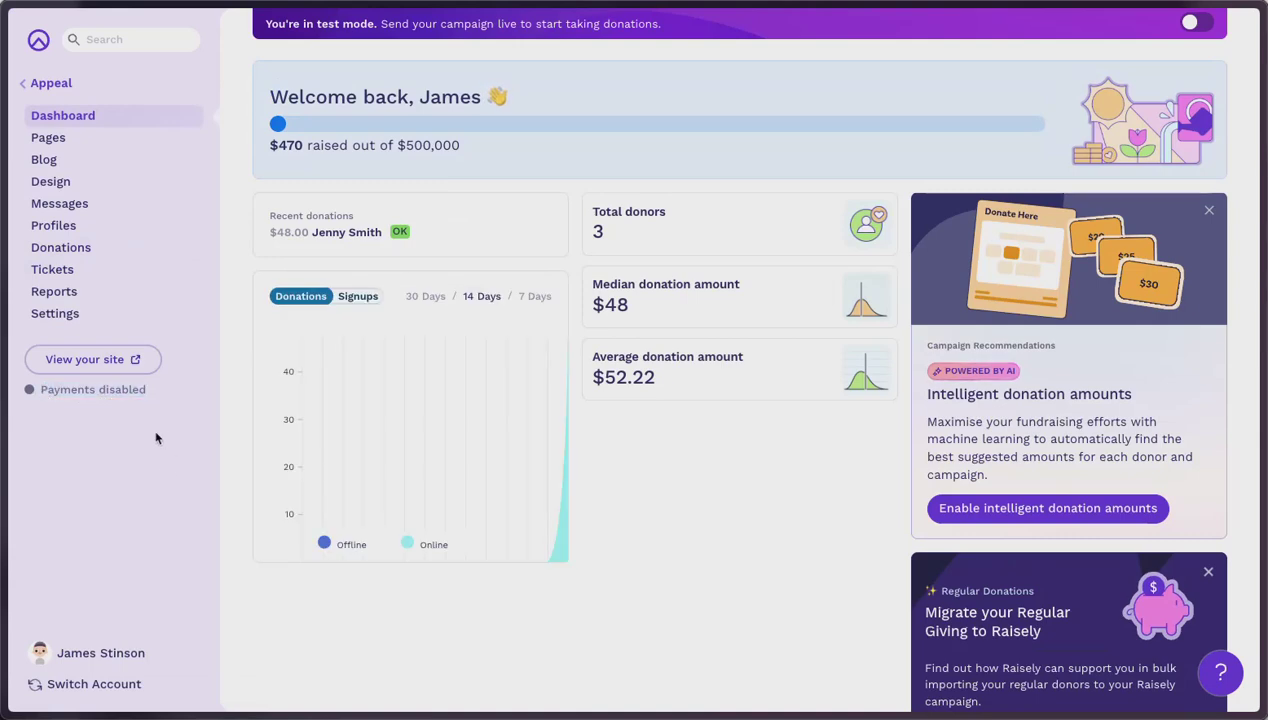
# - Turn on Accept live payments in Payments & Receipts, choosing to go live without receipts
pyautogui.click(55, 314)
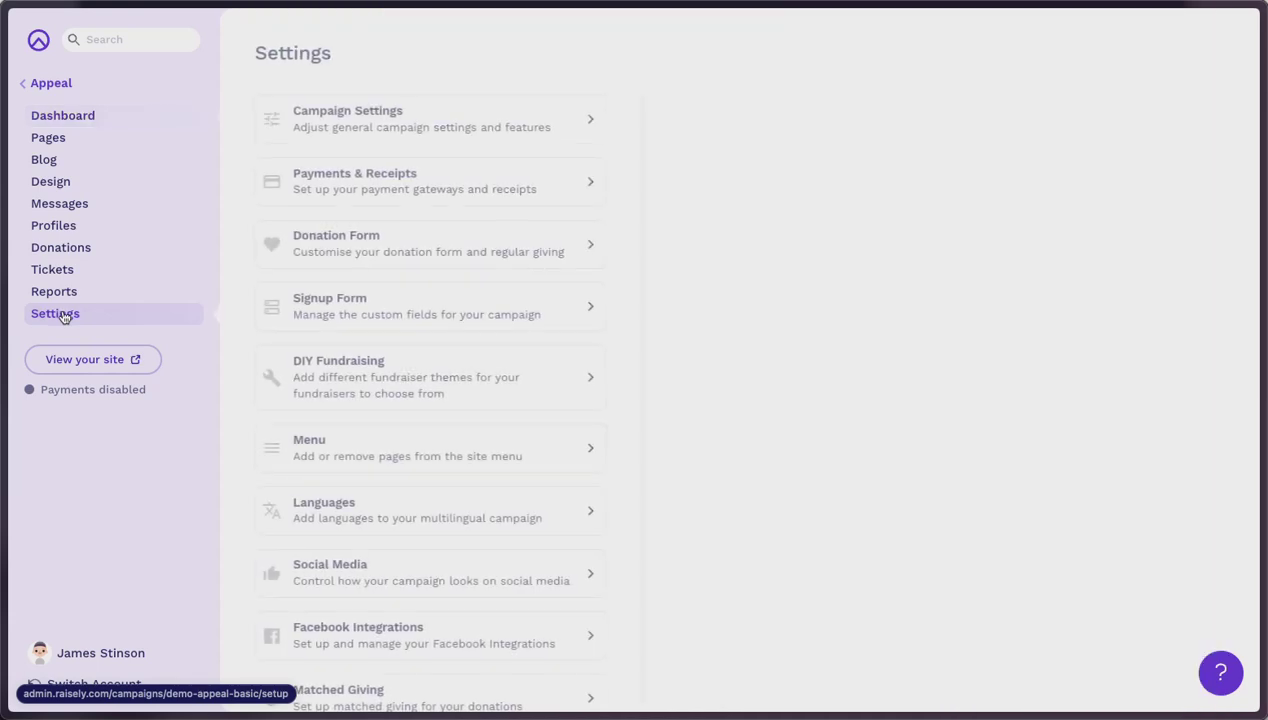
pyautogui.click(441, 178)
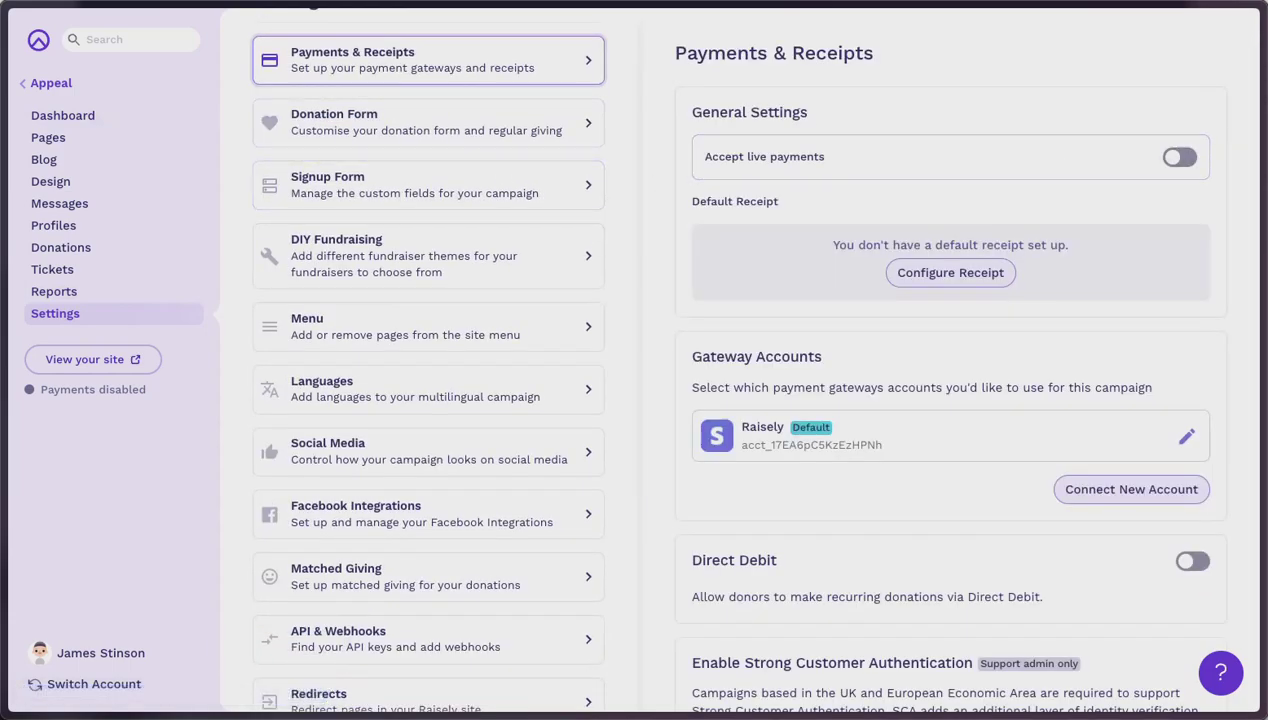
pyautogui.click(1180, 158)
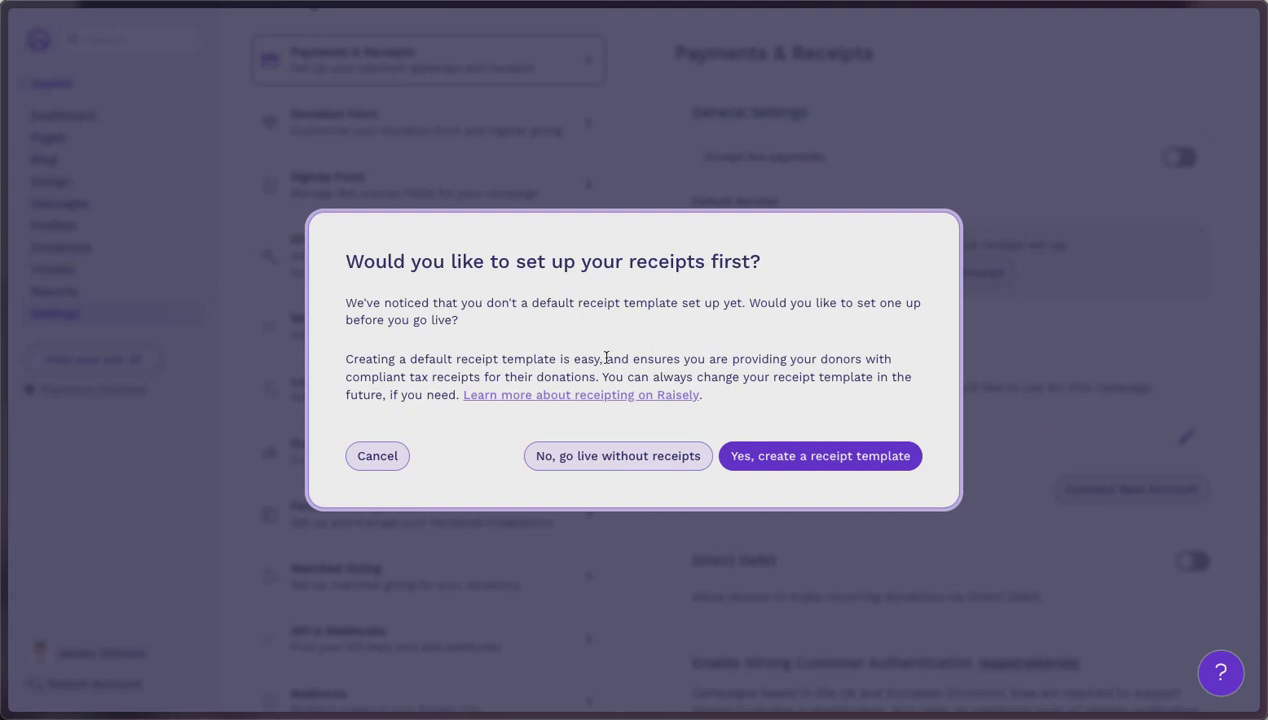
pyautogui.click(599, 457)
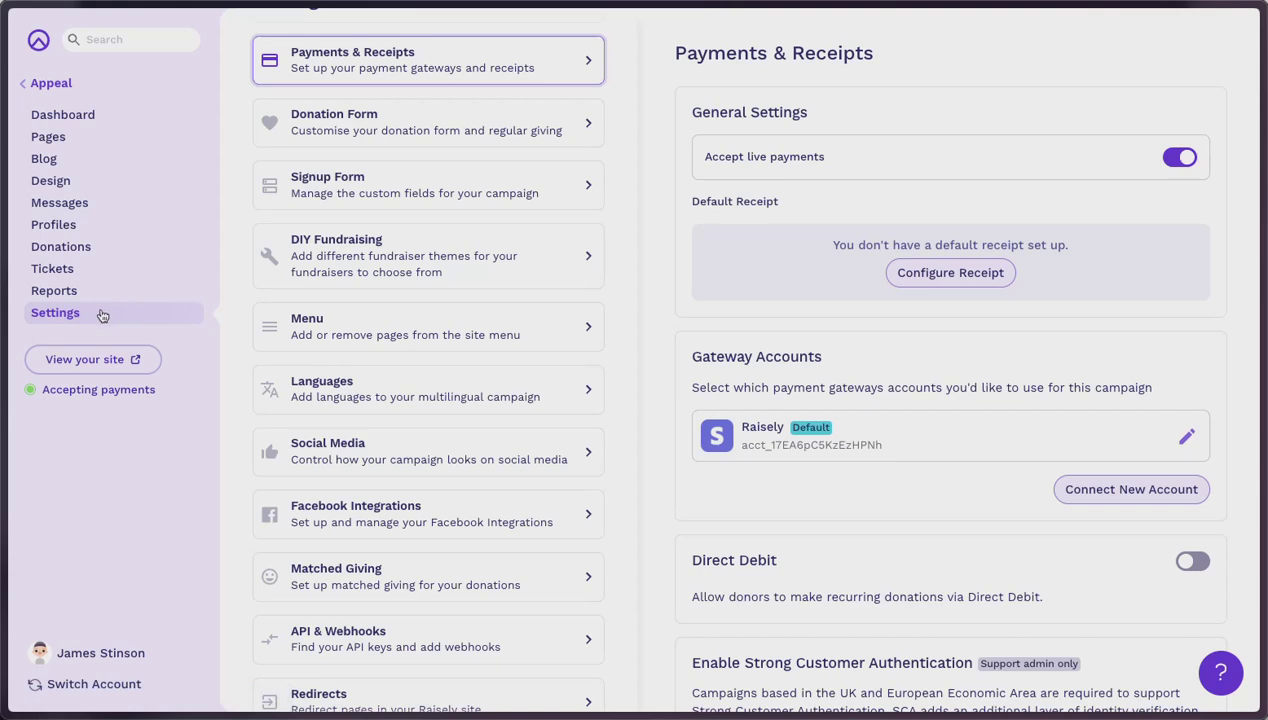
# - Switch back to the Street Relief donation page with its Donate Today form
pyautogui.hotkey('alt', 'Tab')
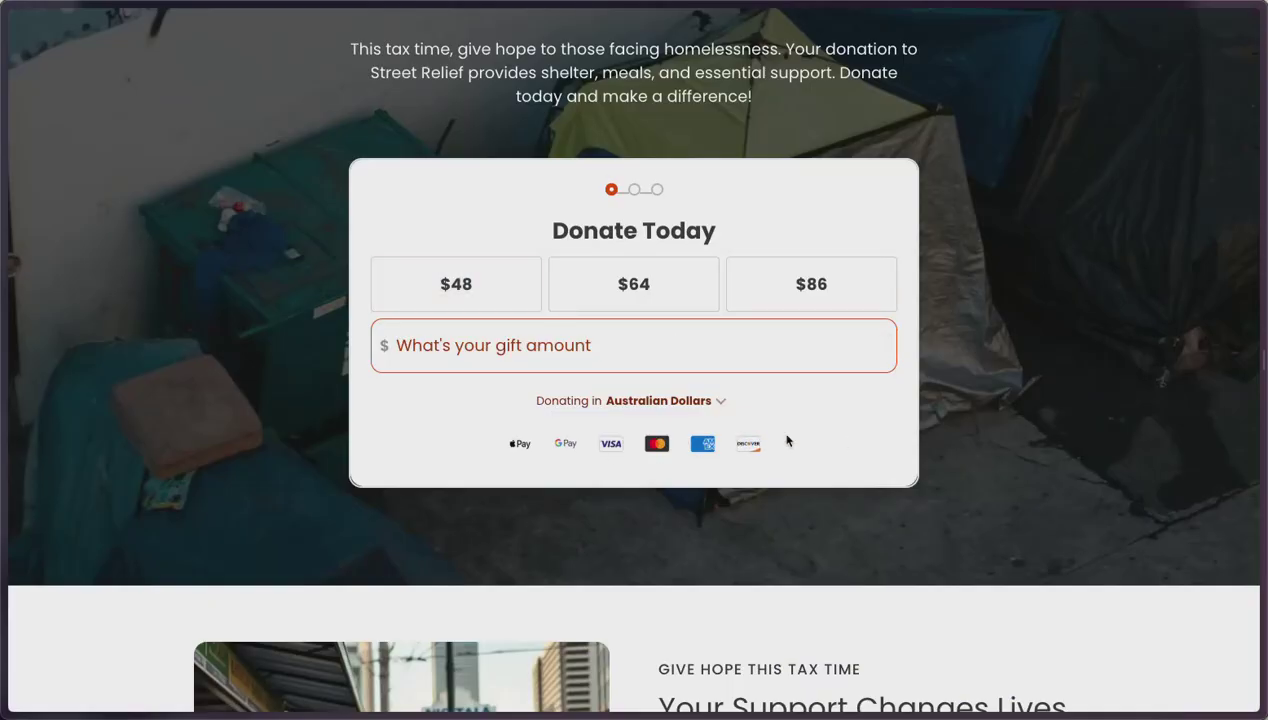
# - Switch the Accept live payments toggle back off for the Appeal campaign
pyautogui.scroll(3, 786, 440)
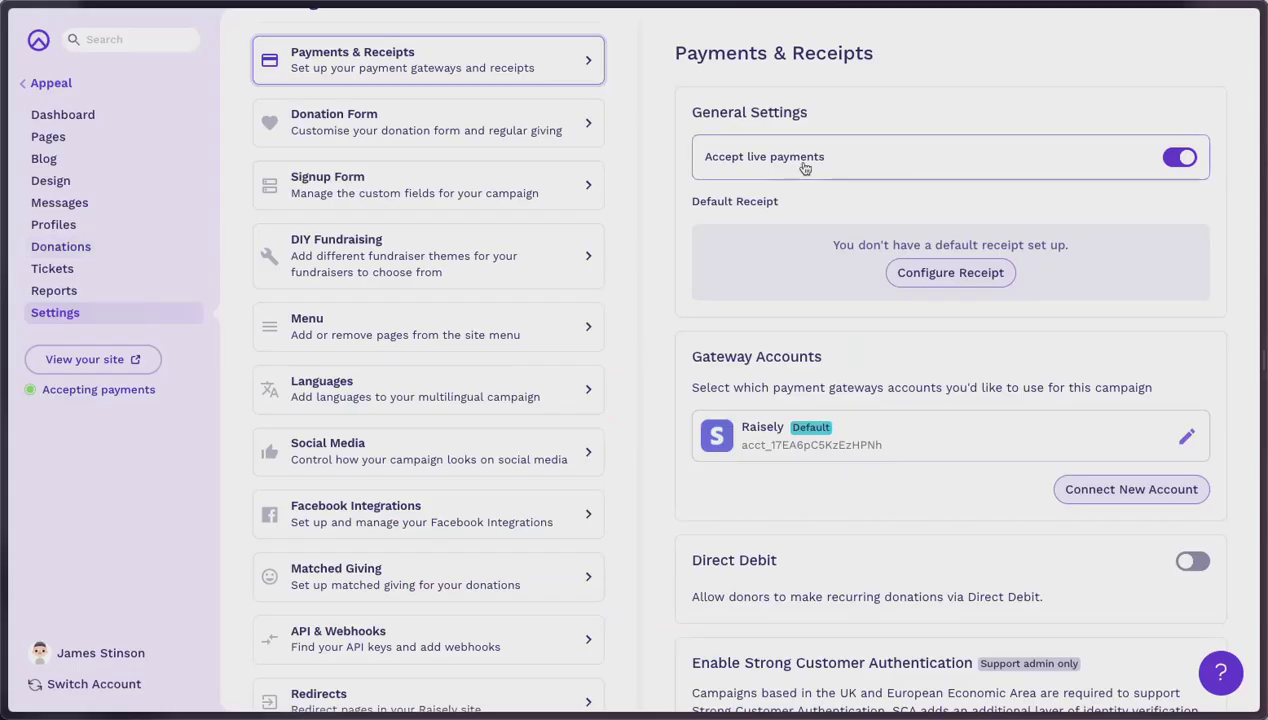
pyautogui.click(1177, 158)
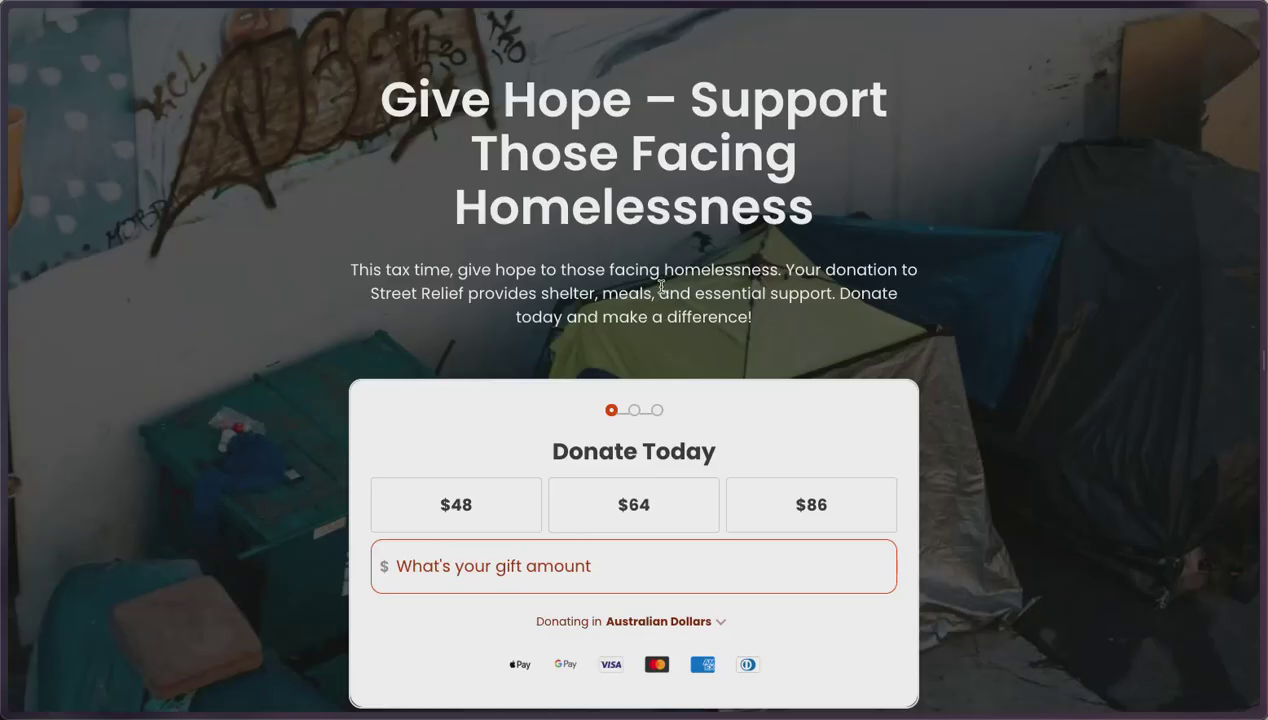
# - Choose the $48 donation amount and fill in the donor's first name, last name and email
pyautogui.scroll(-2, 693, 397)
pyautogui.click(478, 361)
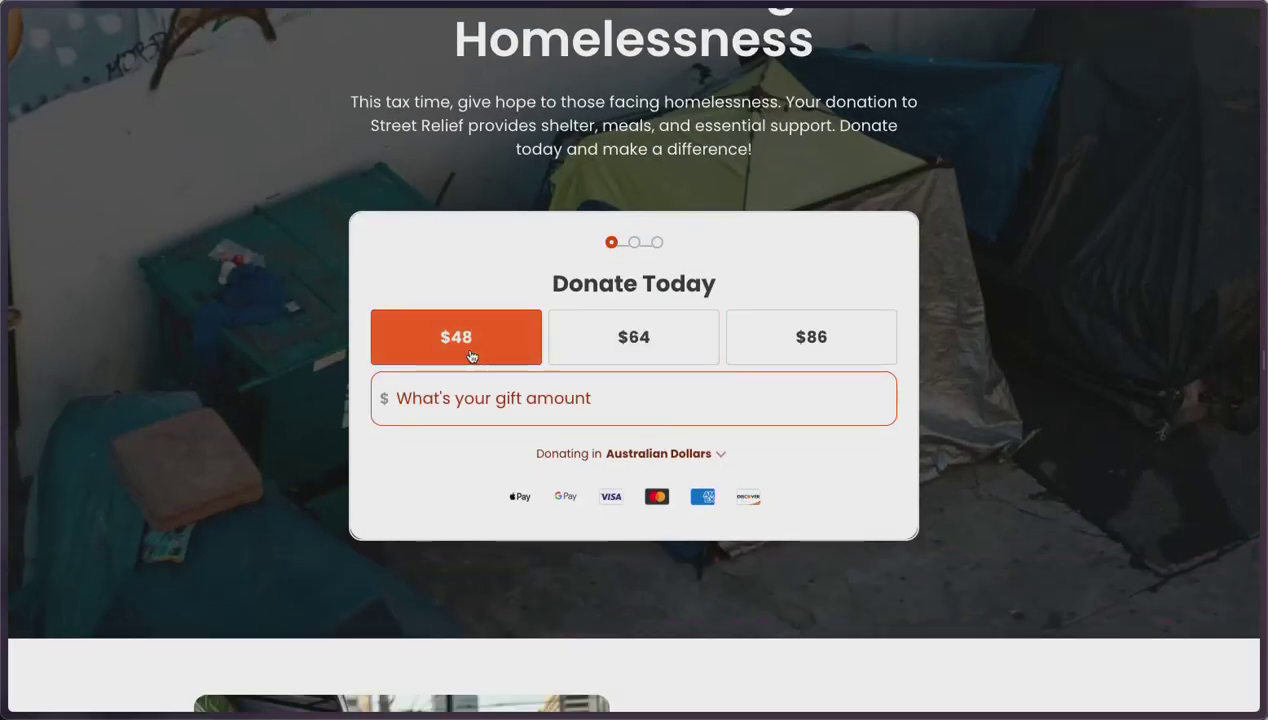
pyautogui.click(473, 355)
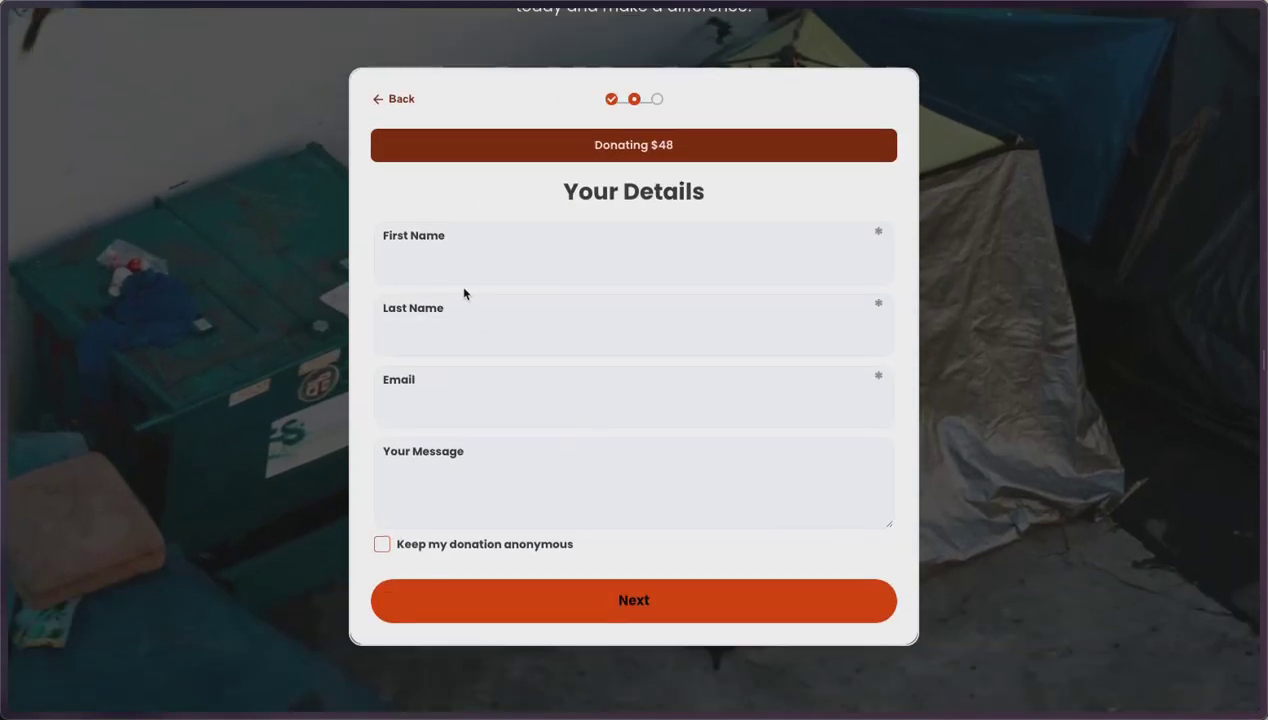
pyautogui.click(437, 265)
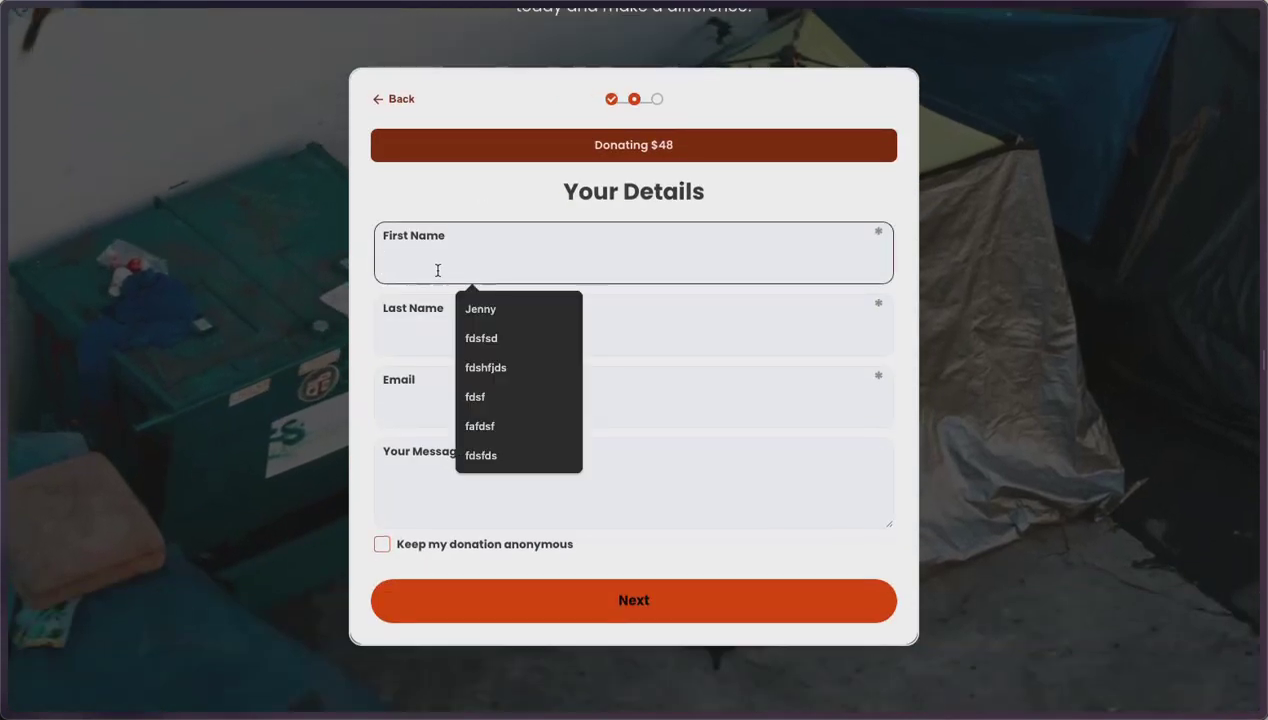
pyautogui.write('Jenny')
pyautogui.press('Tab')
pyautogui.write('Smith')
pyautogui.press('Tab')
pyautogui.write('noreply@raisely.com')
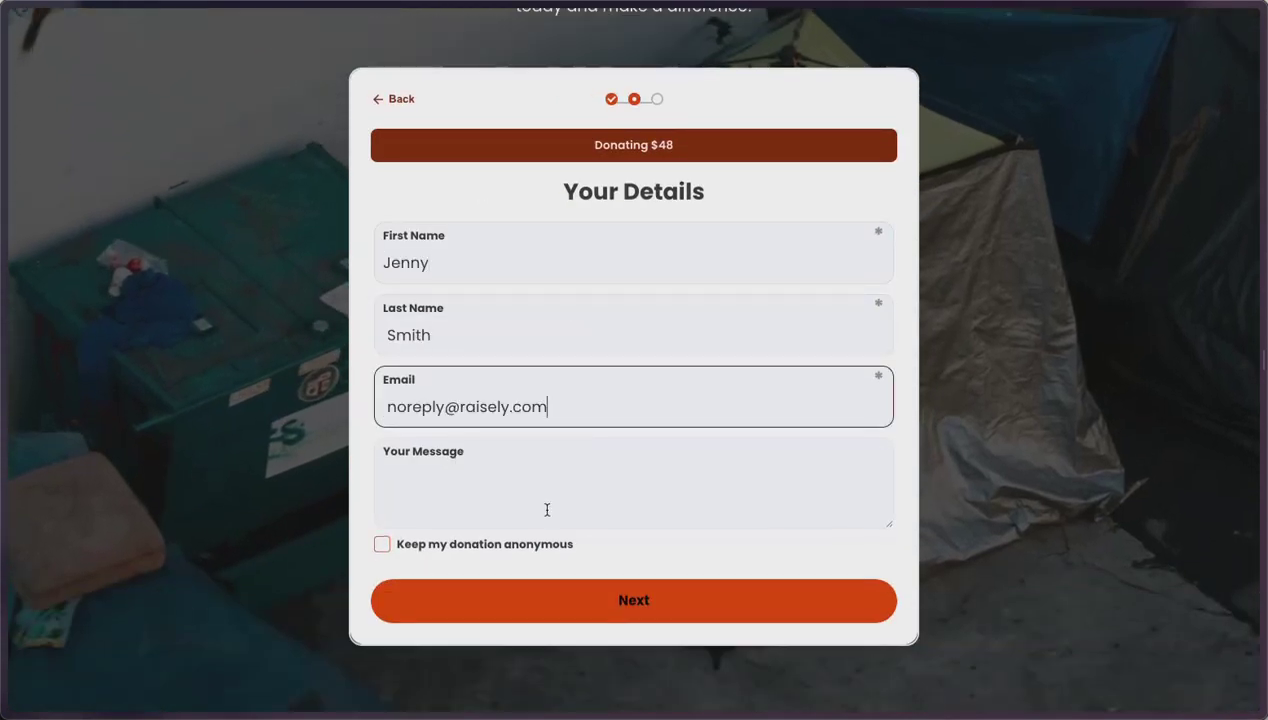
pyautogui.click(589, 606)
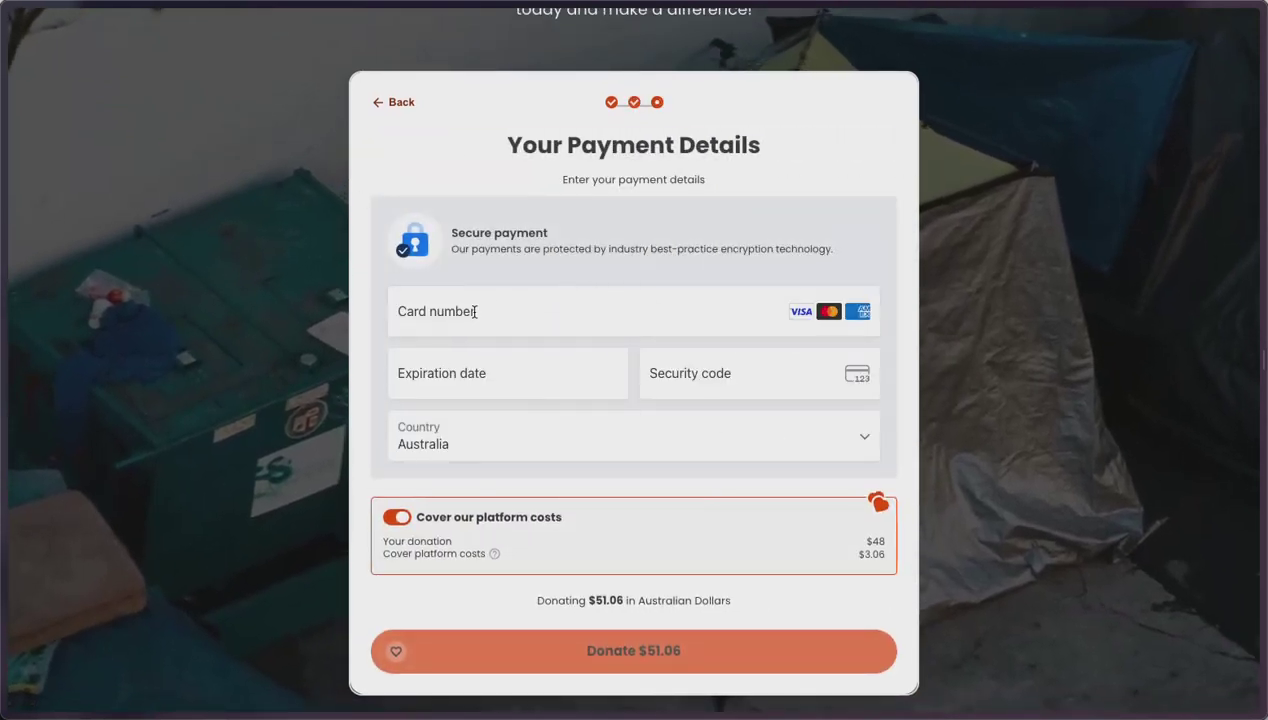
# - Enter the test card with expiry 10/27 and submit the $51.06 donation
pyautogui.click(474, 312)
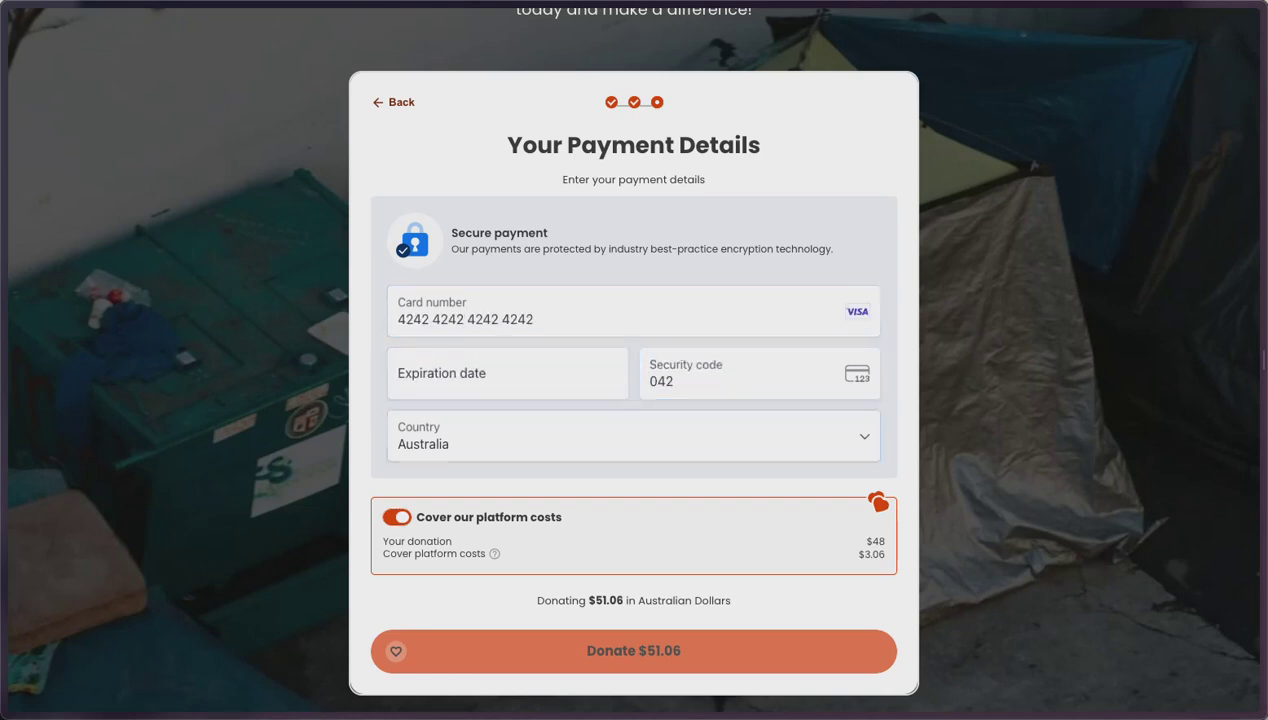
pyautogui.click(431, 382)
pyautogui.write('1027')
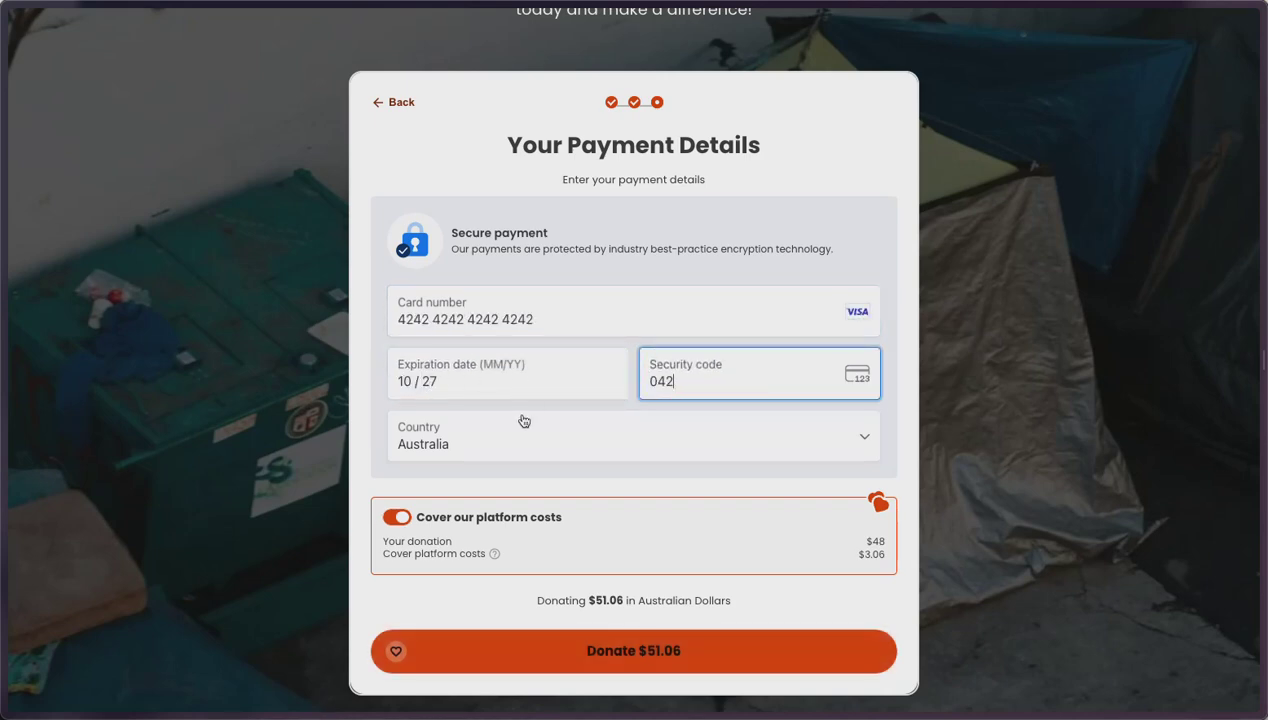
pyautogui.click(632, 653)
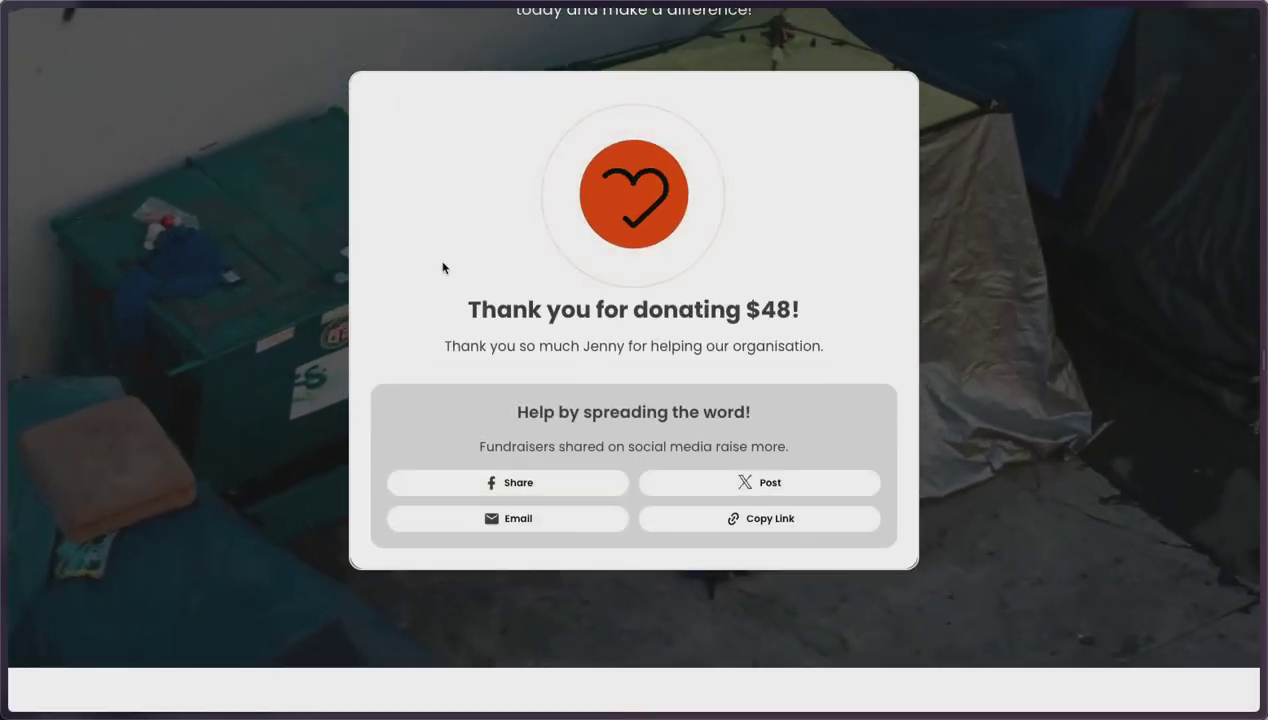
# - In the admin window, open the Appeal Donations list and expand the newest $48 donation
pyautogui.hotkey('alt', 'Tab')
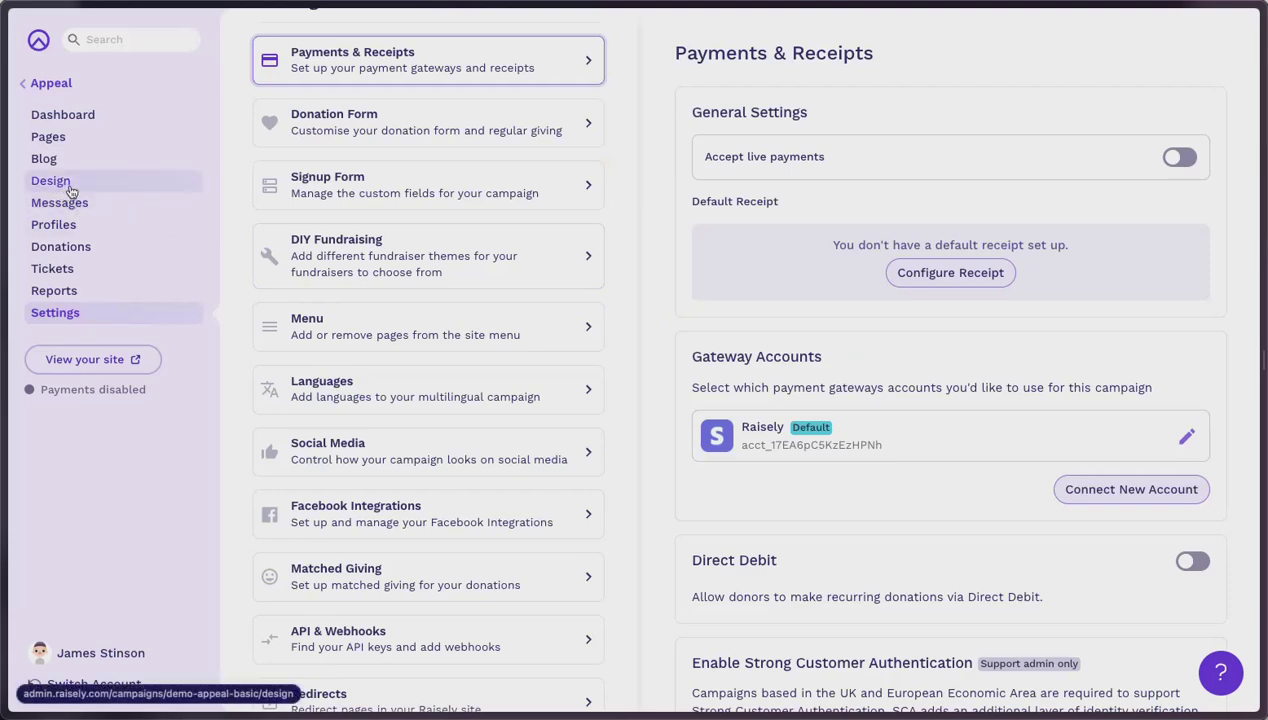
pyautogui.click(69, 247)
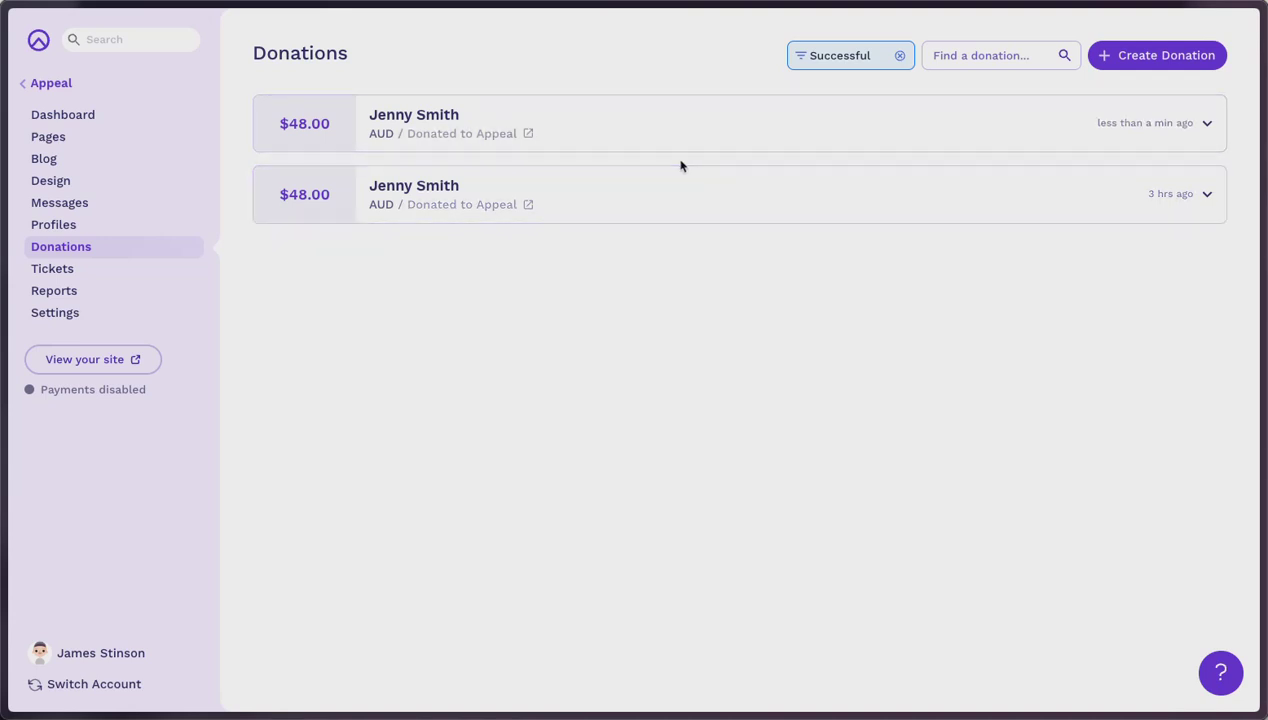
pyautogui.click(710, 120)
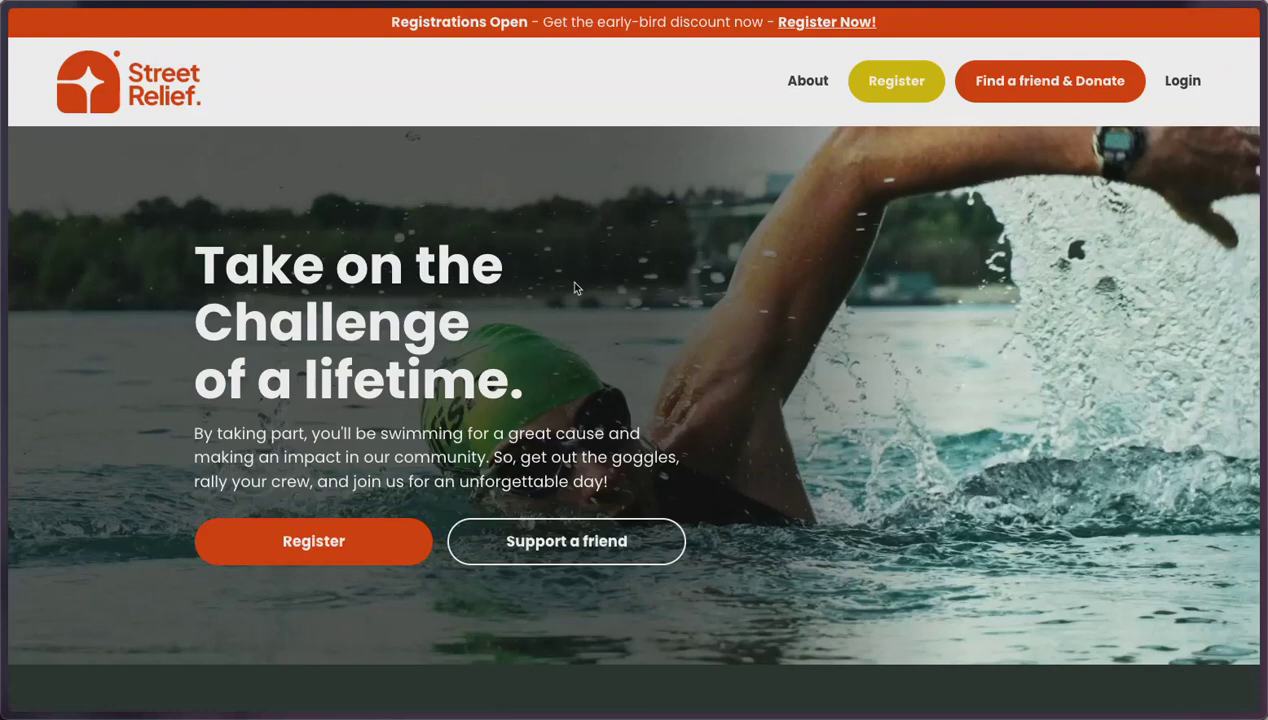
# - Start an individual fundraiser sign-up without a team, entering the fundraiser's first name, last name and email
pyautogui.click(314, 541)
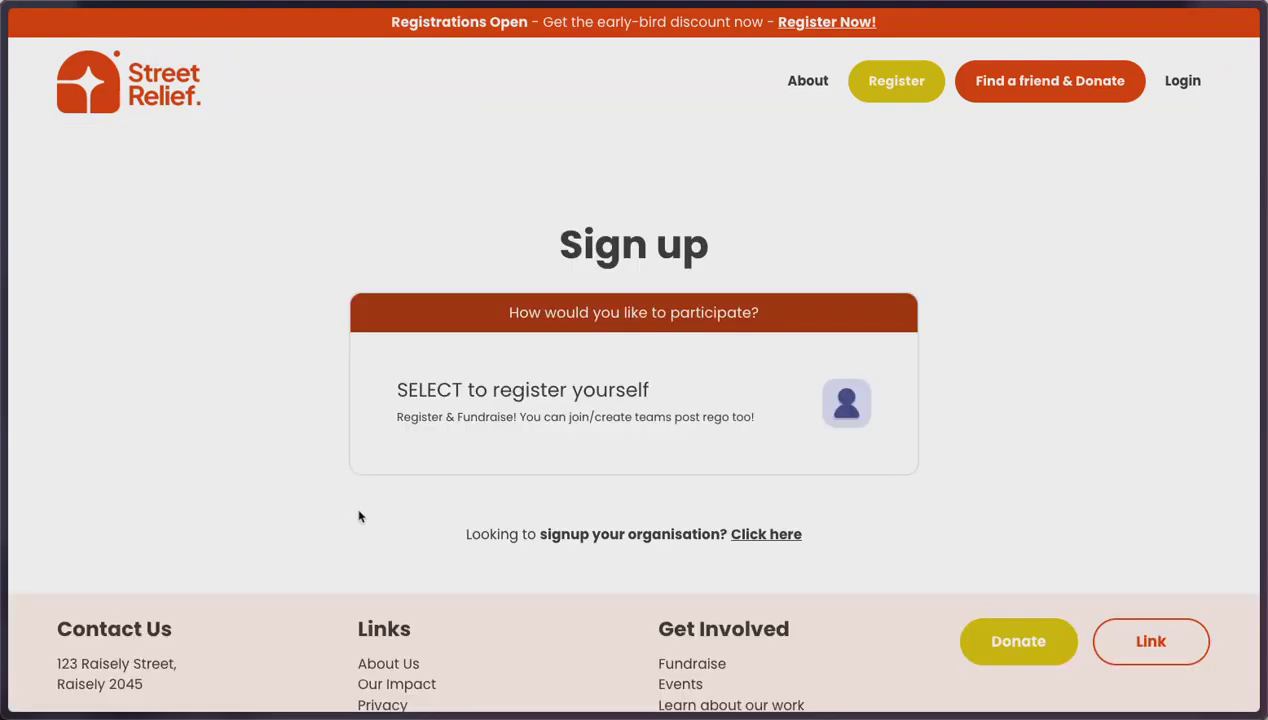
pyautogui.click(578, 420)
pyautogui.click(866, 482)
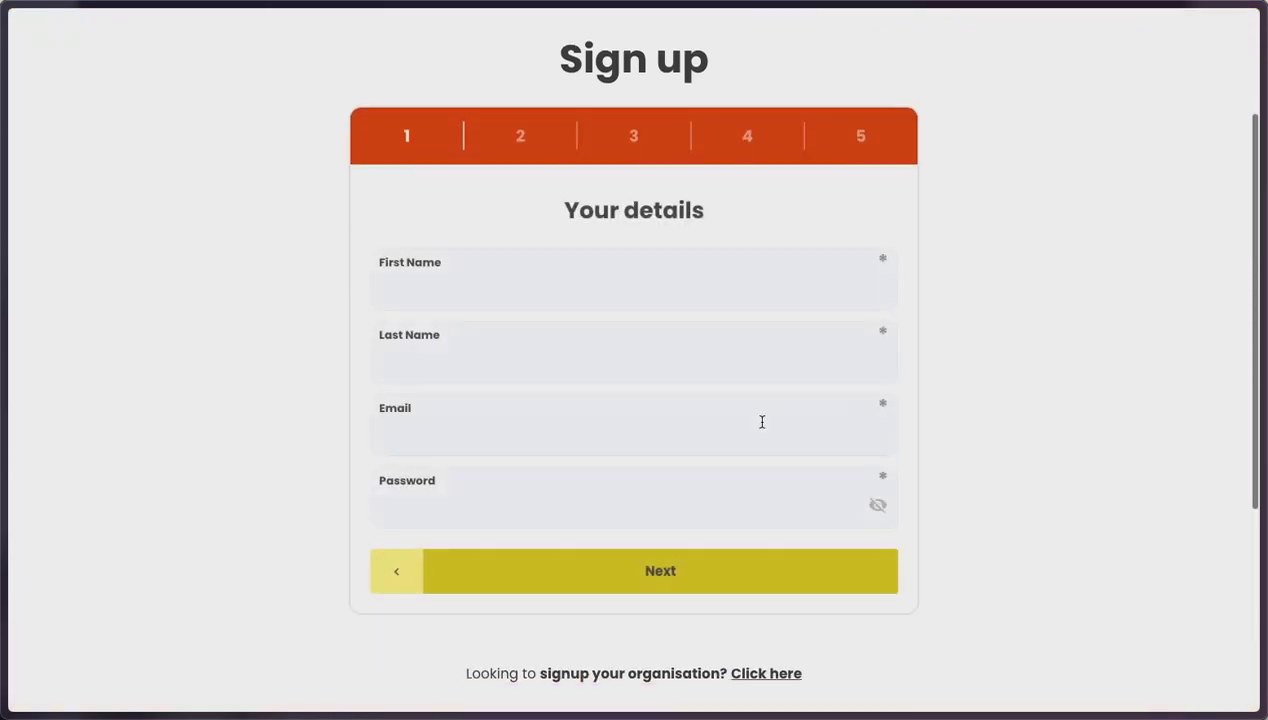
pyautogui.click(427, 293)
pyautogui.write('Jenny')
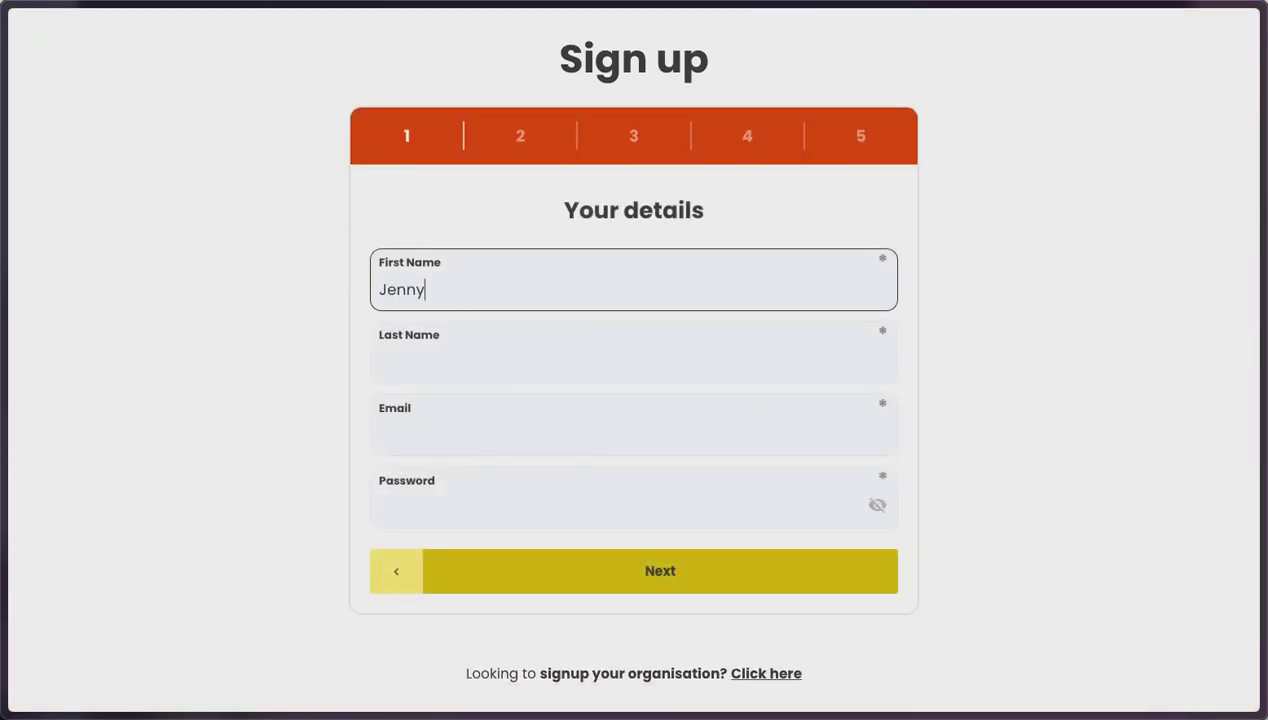
pyautogui.press('Tab')
pyautogui.write('Smith')
pyautogui.press('Tab')
pyautogui.write('noreply@raisely.com')
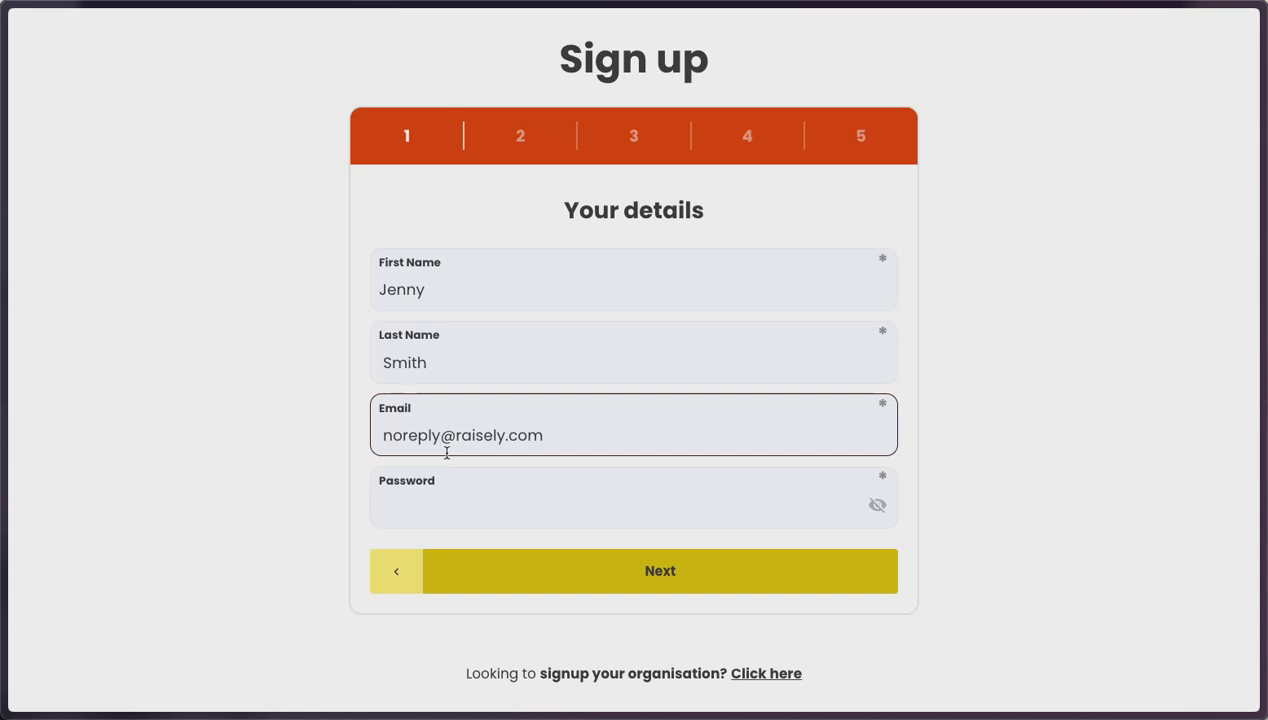
# - Change the email to a plus-addressed +test4 address and move to the Password field
pyautogui.scroll(1, 447, 450)
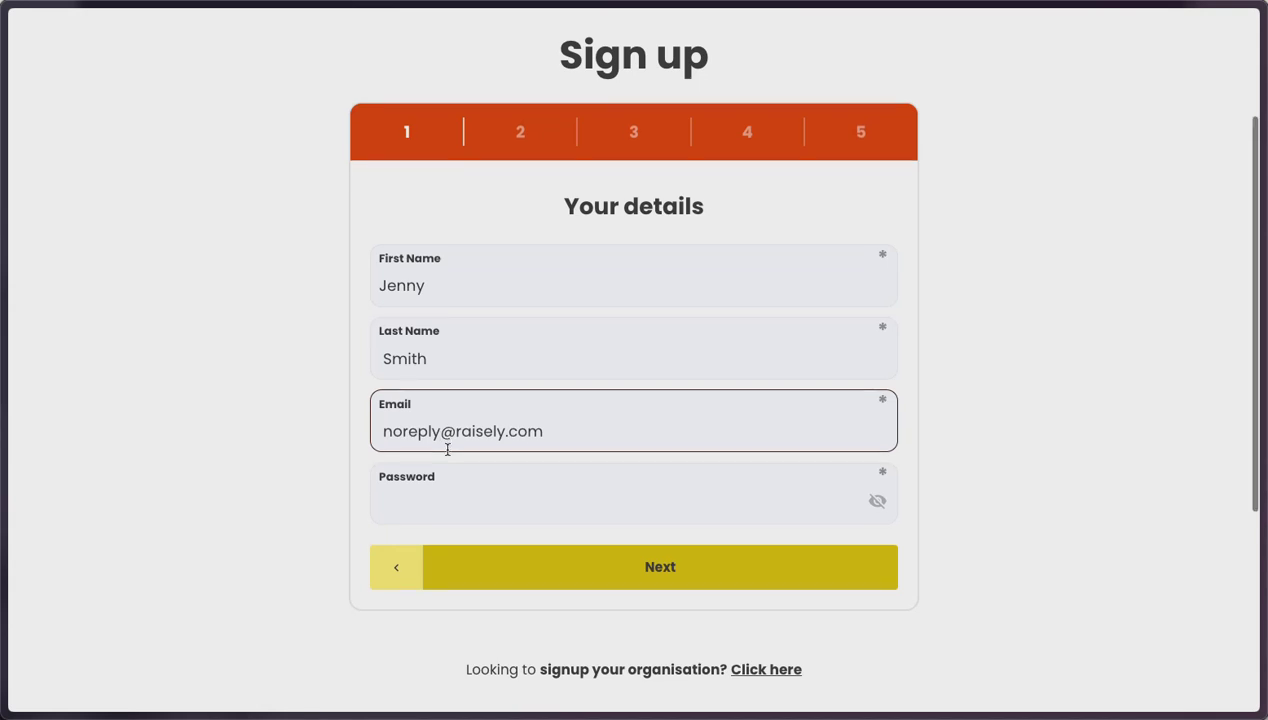
pyautogui.write('+')
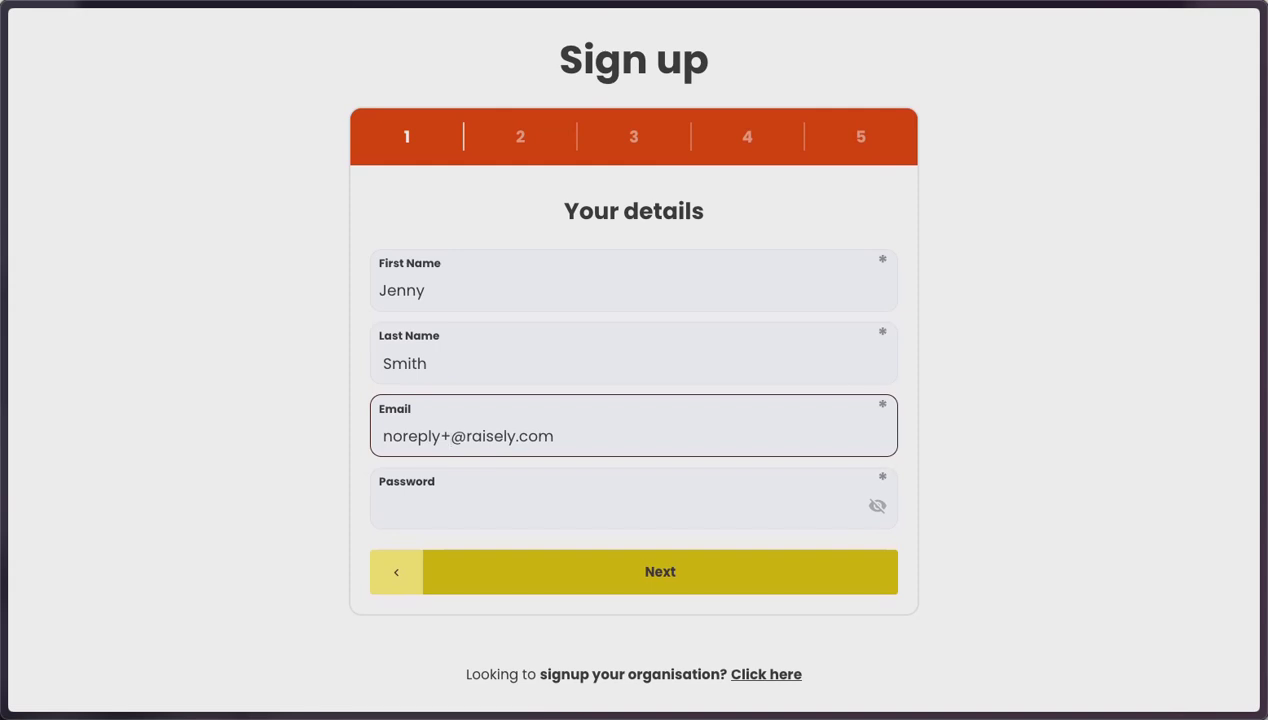
pyautogui.write('test1')
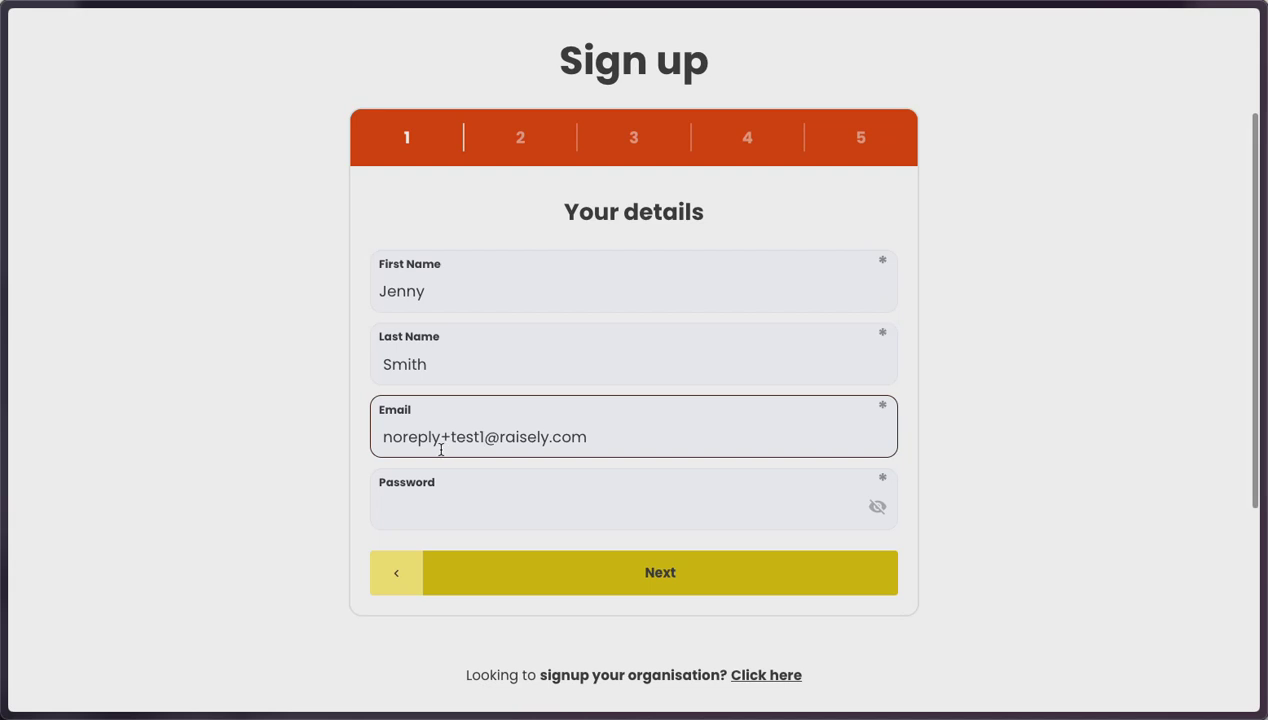
pyautogui.moveTo(385, 443); pyautogui.dragTo(617, 439)
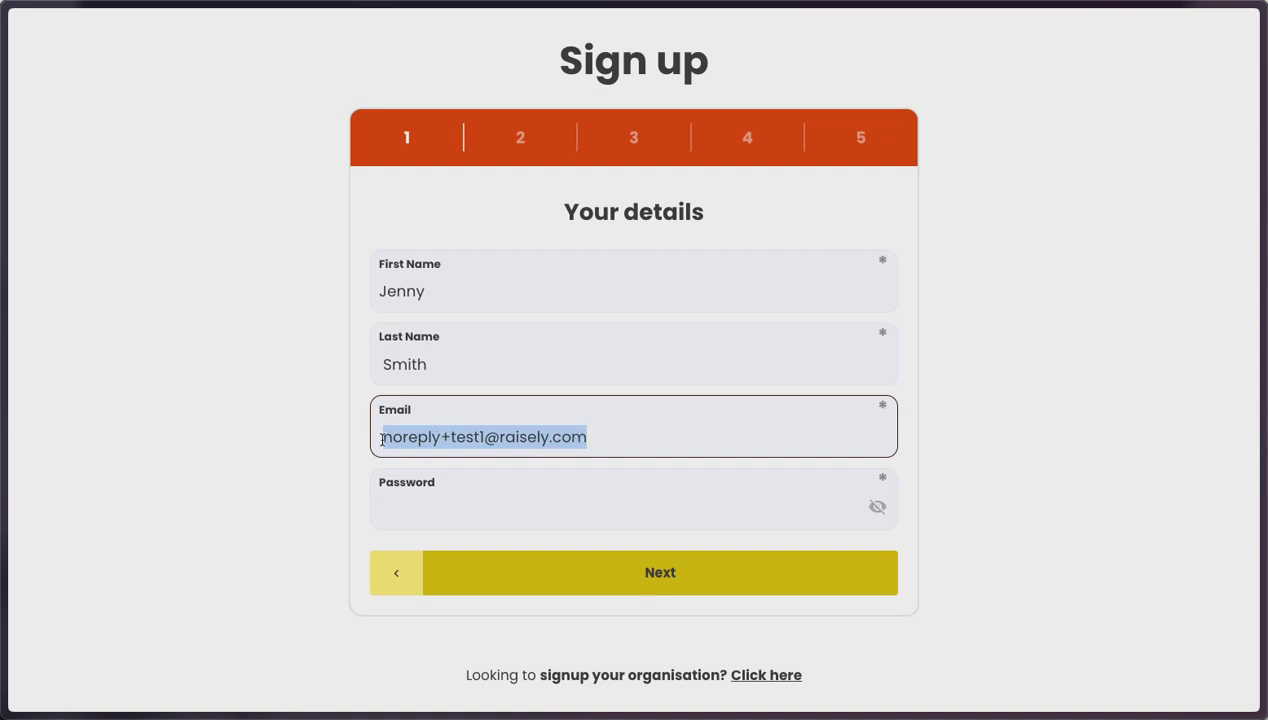
pyautogui.moveTo(451, 439); pyautogui.dragTo(486, 440)
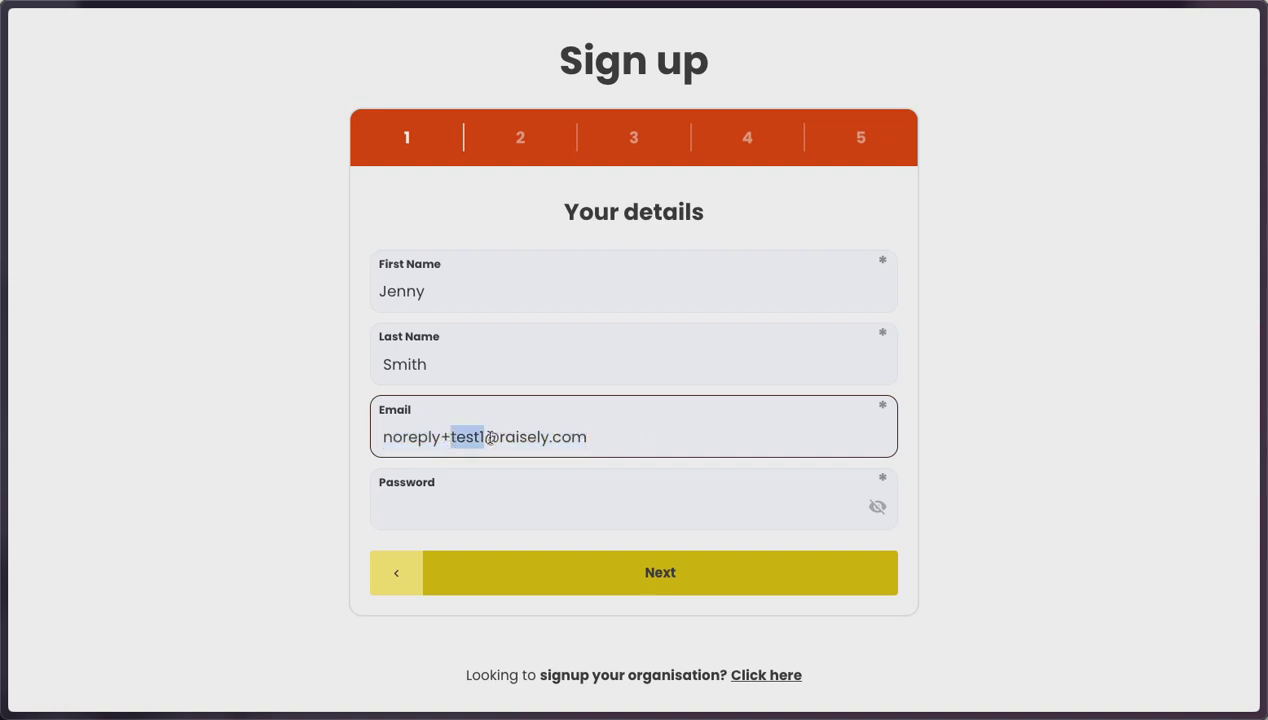
pyautogui.click(484, 438)
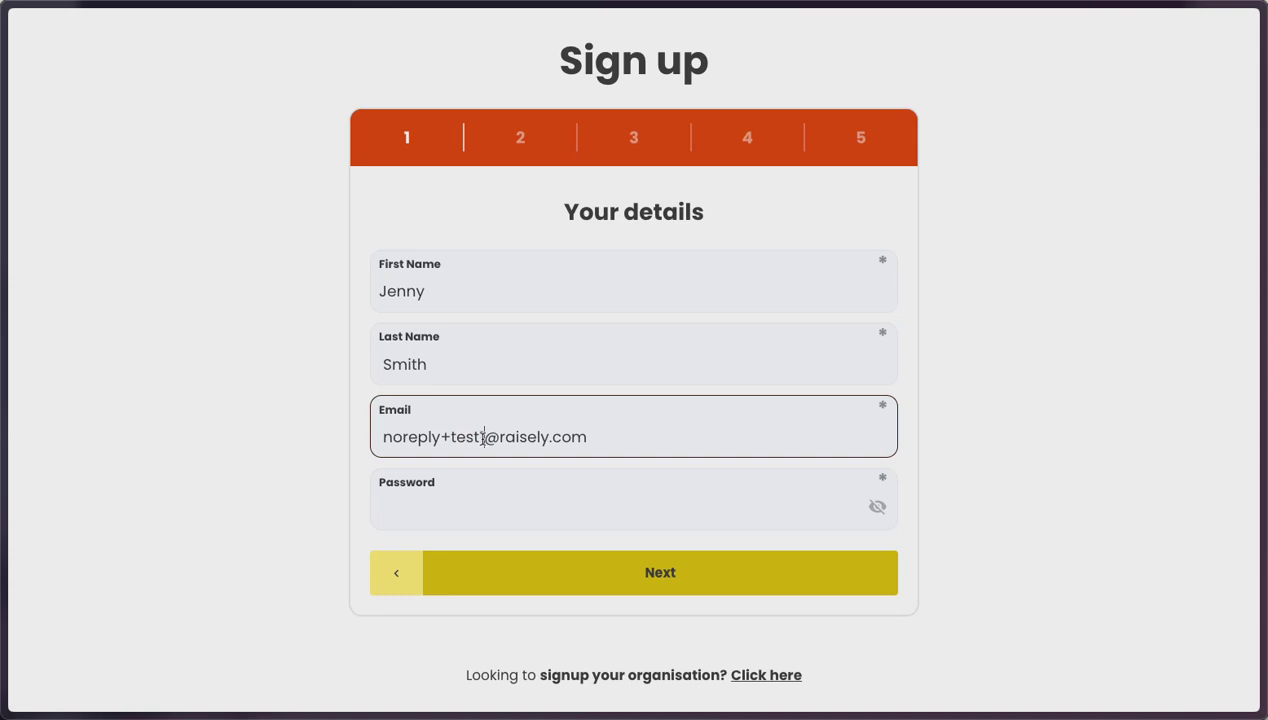
pyautogui.press('BackSpace')
pyautogui.write('2')
pyautogui.press('BackSpace')
pyautogui.write('3')
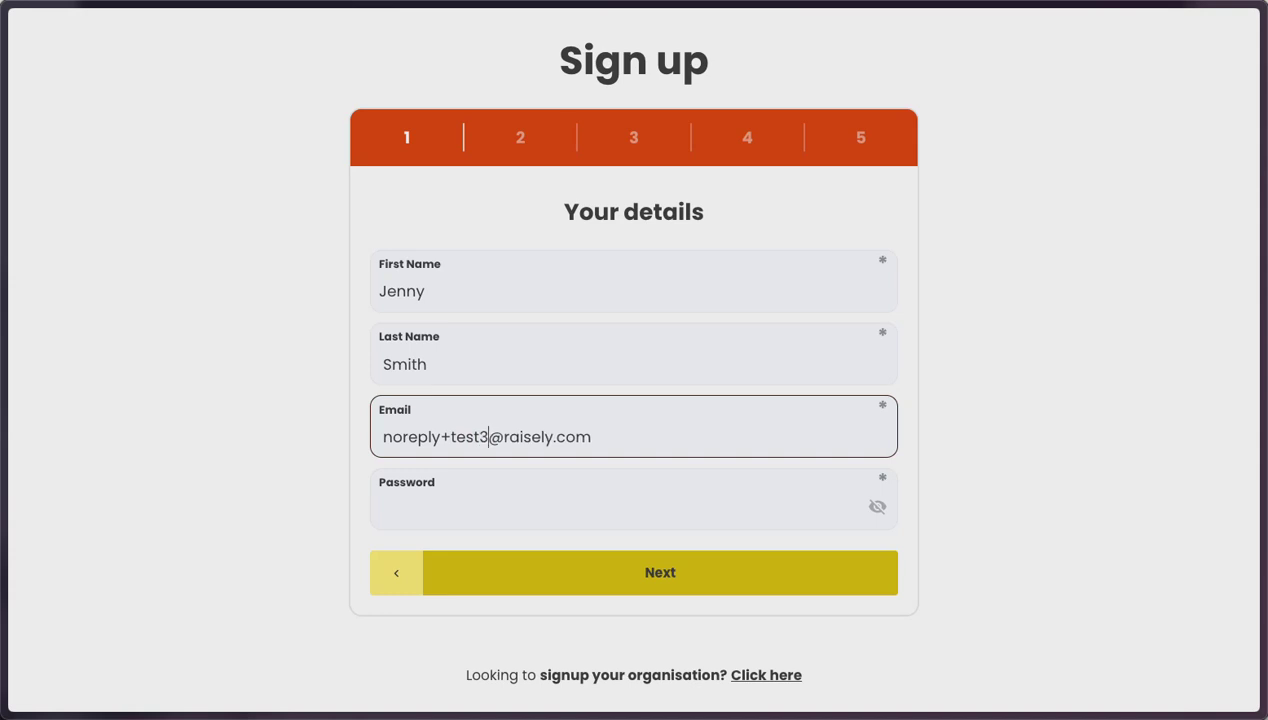
pyautogui.press('BackSpace')
pyautogui.write('4')
pyautogui.scroll(1, 483, 441)
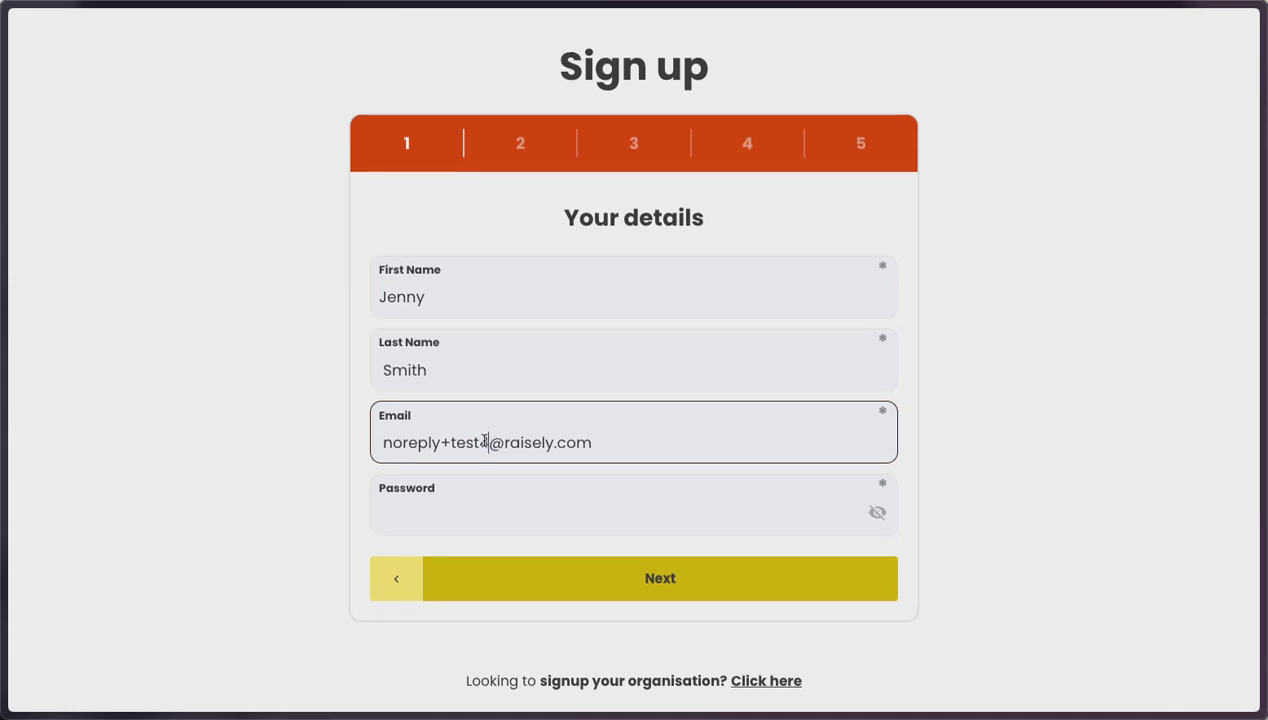
pyautogui.click(463, 513)
# - Enter a password, accept the page details and fundraising goal, and skip the kickstart donation
pyautogui.write('••••••••••••')
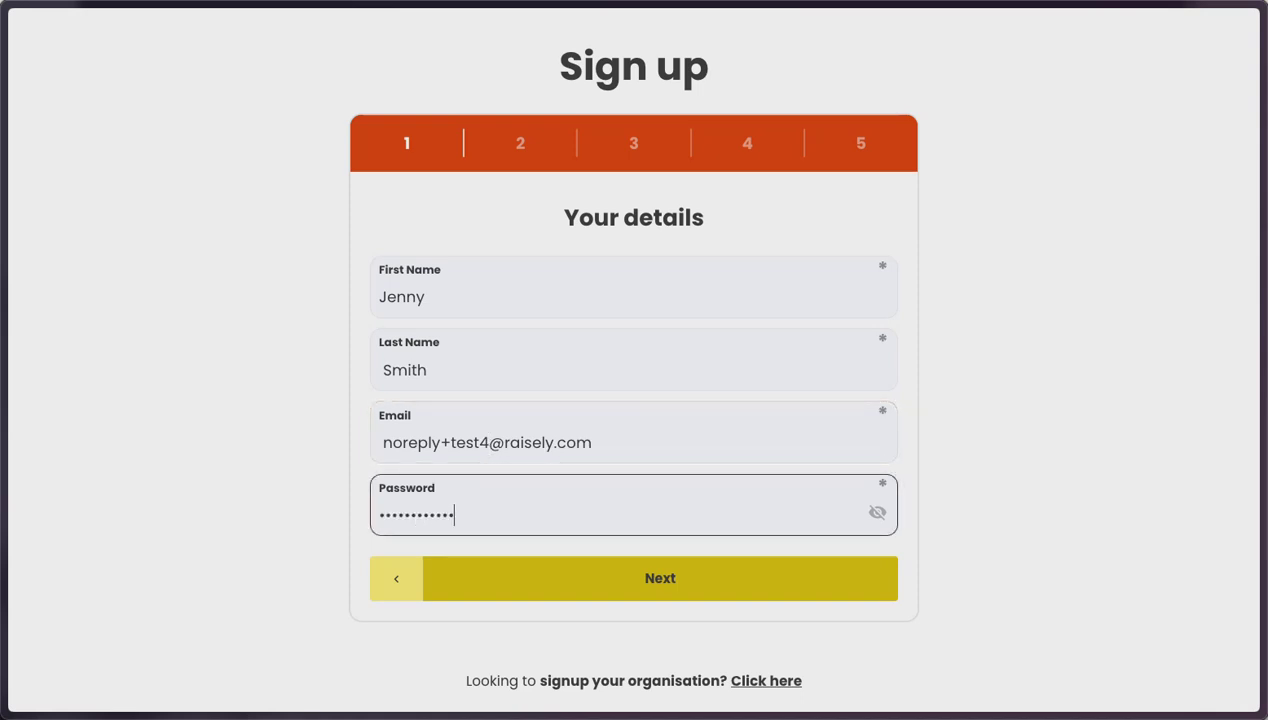
pyautogui.click(583, 582)
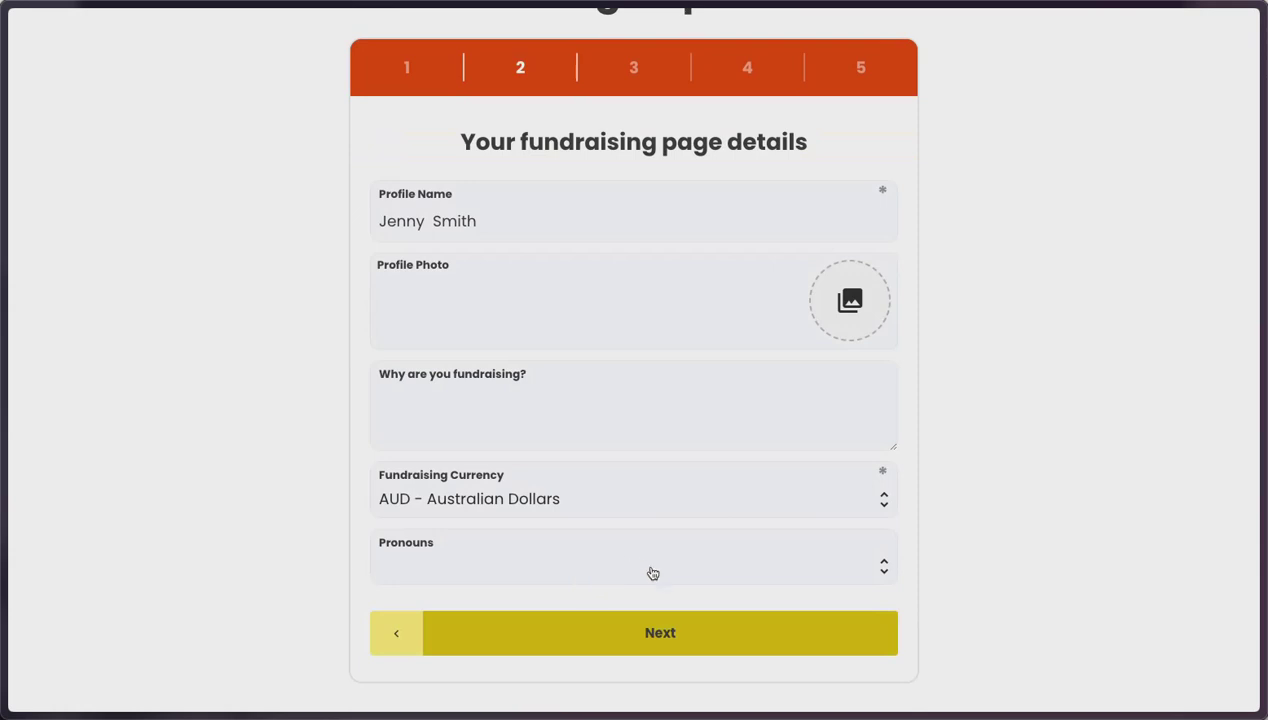
pyautogui.click(630, 634)
pyautogui.click(630, 433)
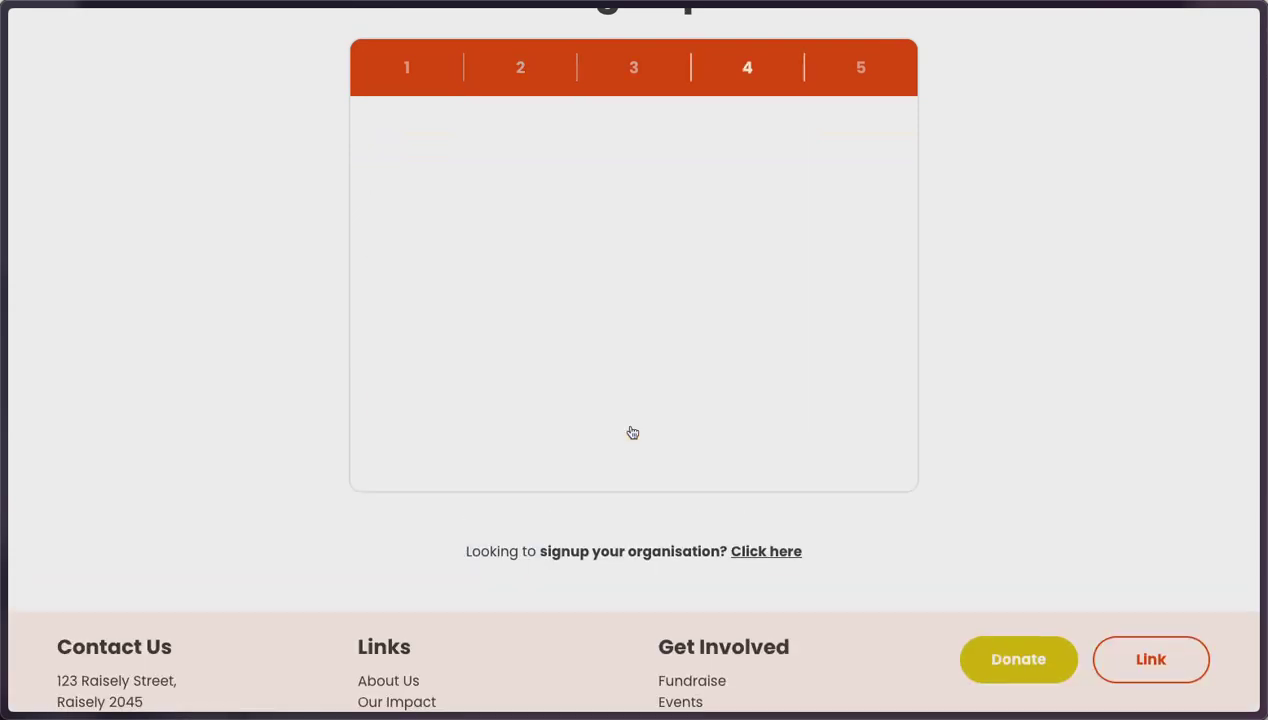
pyautogui.click(633, 460)
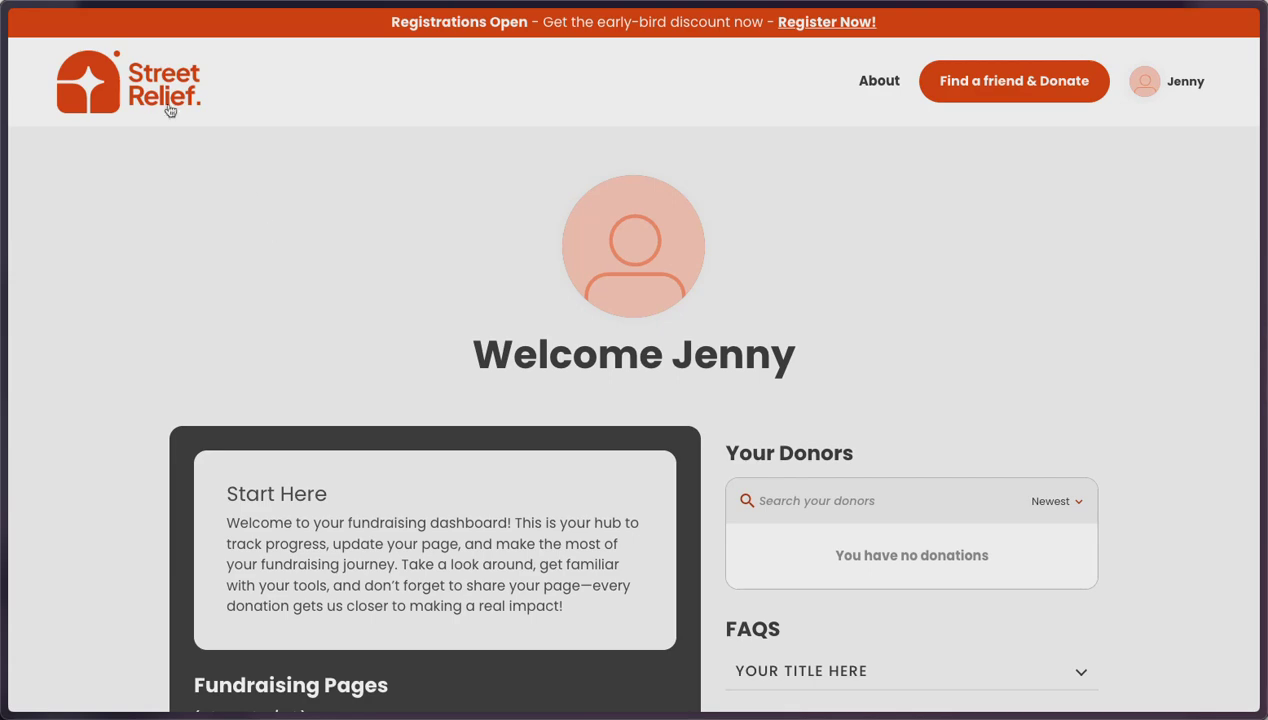
# - Return to the Street Relief home page and scroll past the 'Who is leading the pack' leaderboard to the footer
pyautogui.click(145, 88)
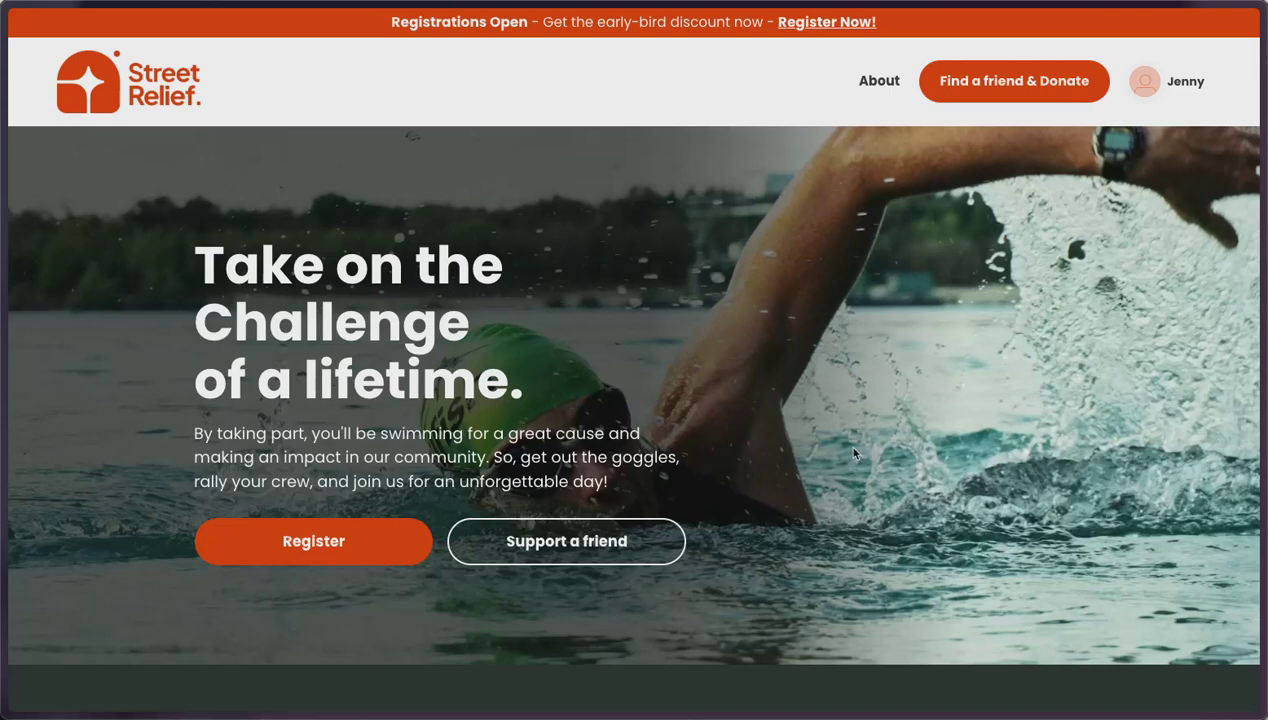
pyautogui.scroll(-1, 853, 453)
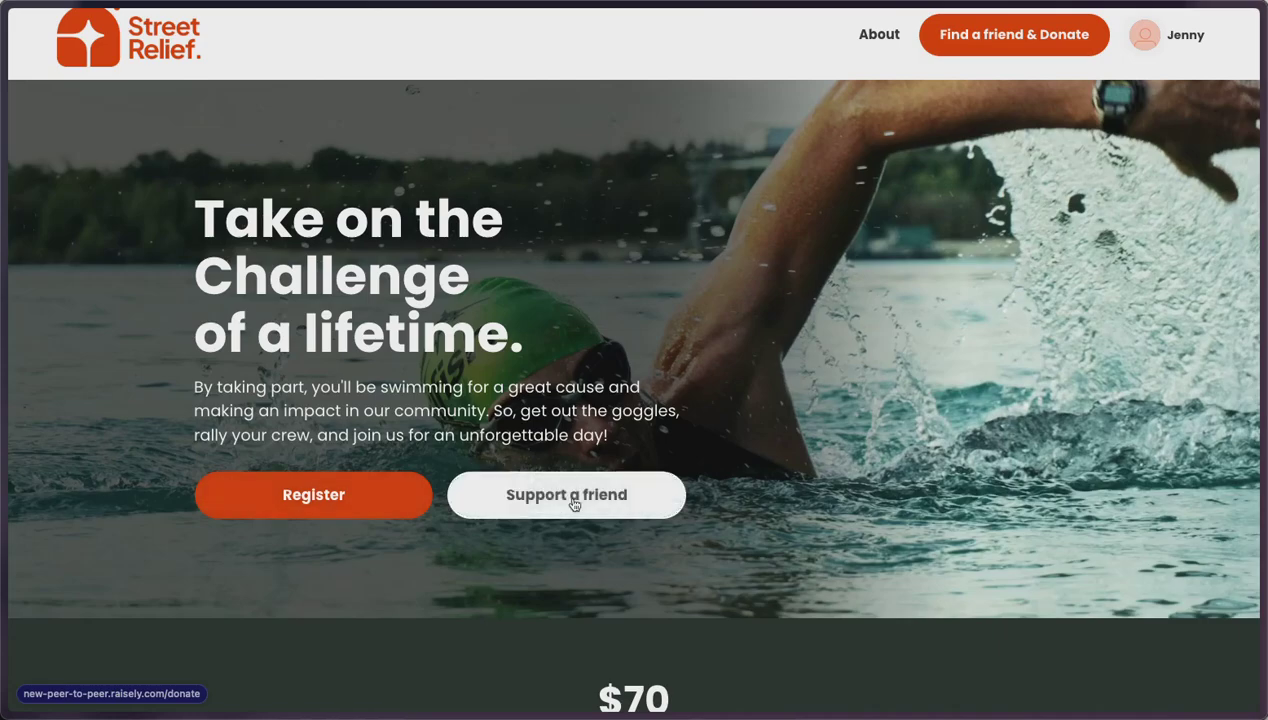
pyautogui.scroll(-8, 685, 580)
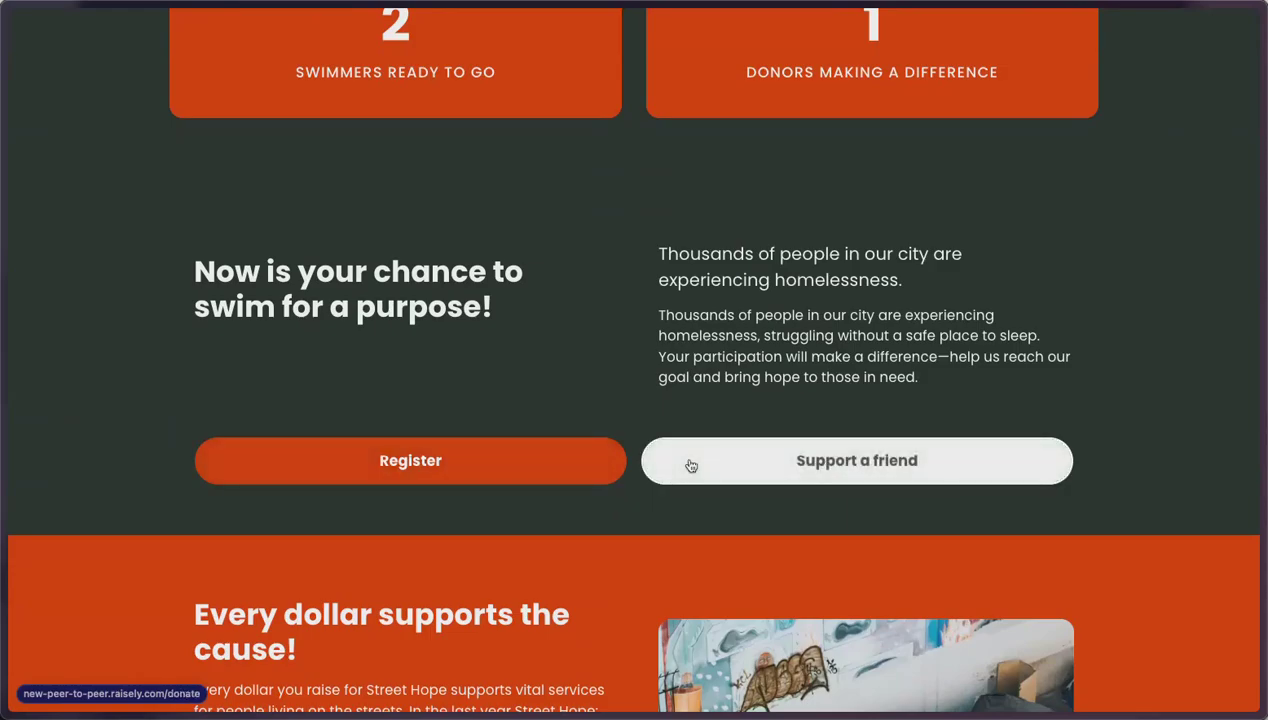
pyautogui.scroll(-7, 617, 557)
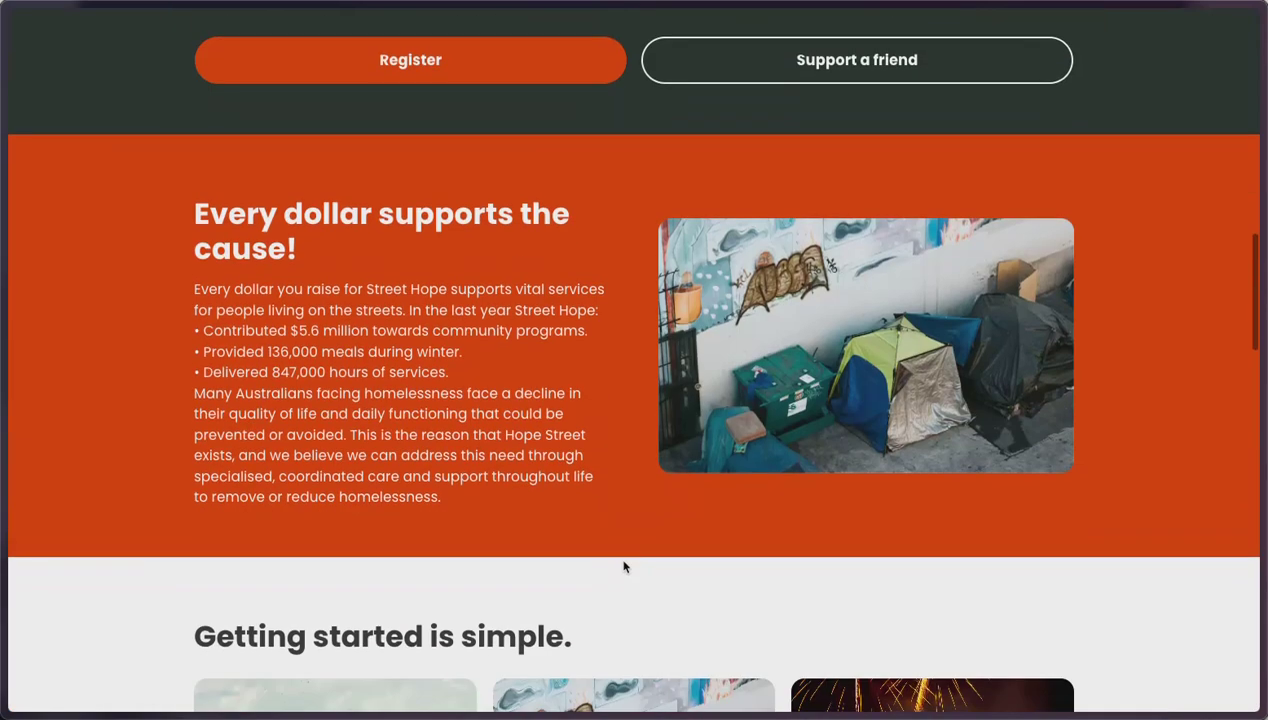
pyautogui.scroll(-3, 623, 565)
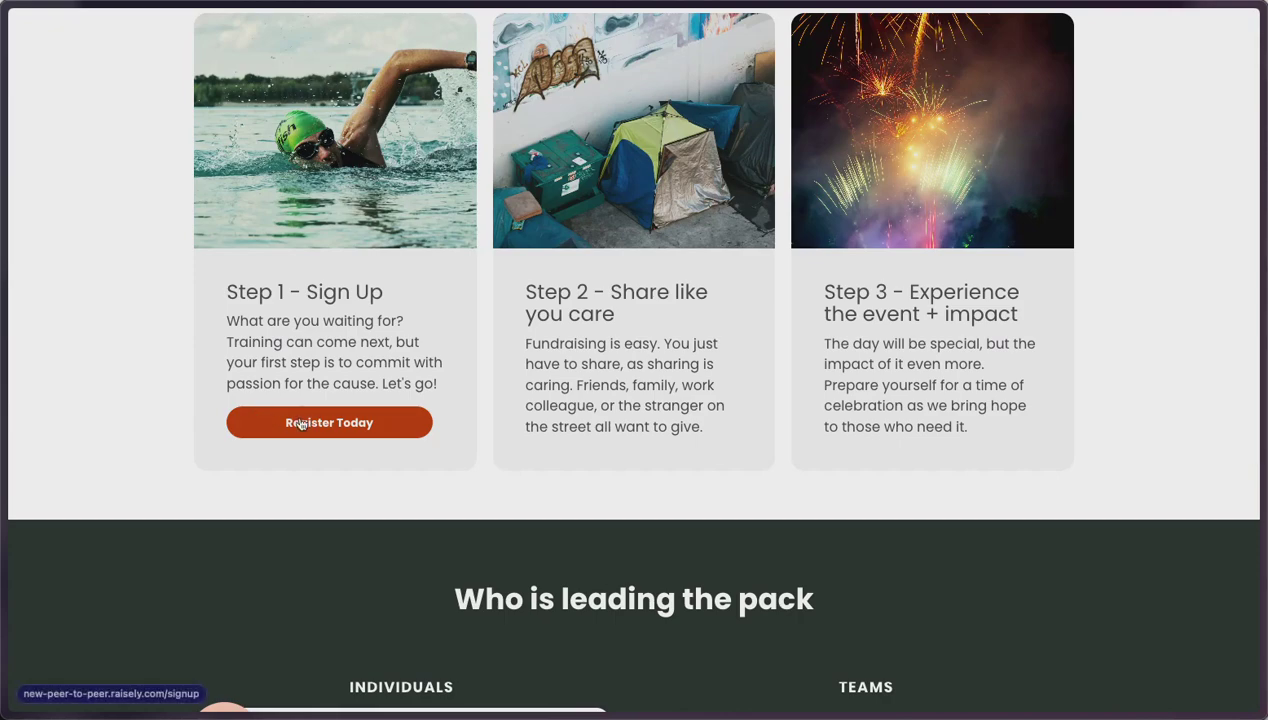
pyautogui.scroll(-1, 467, 487)
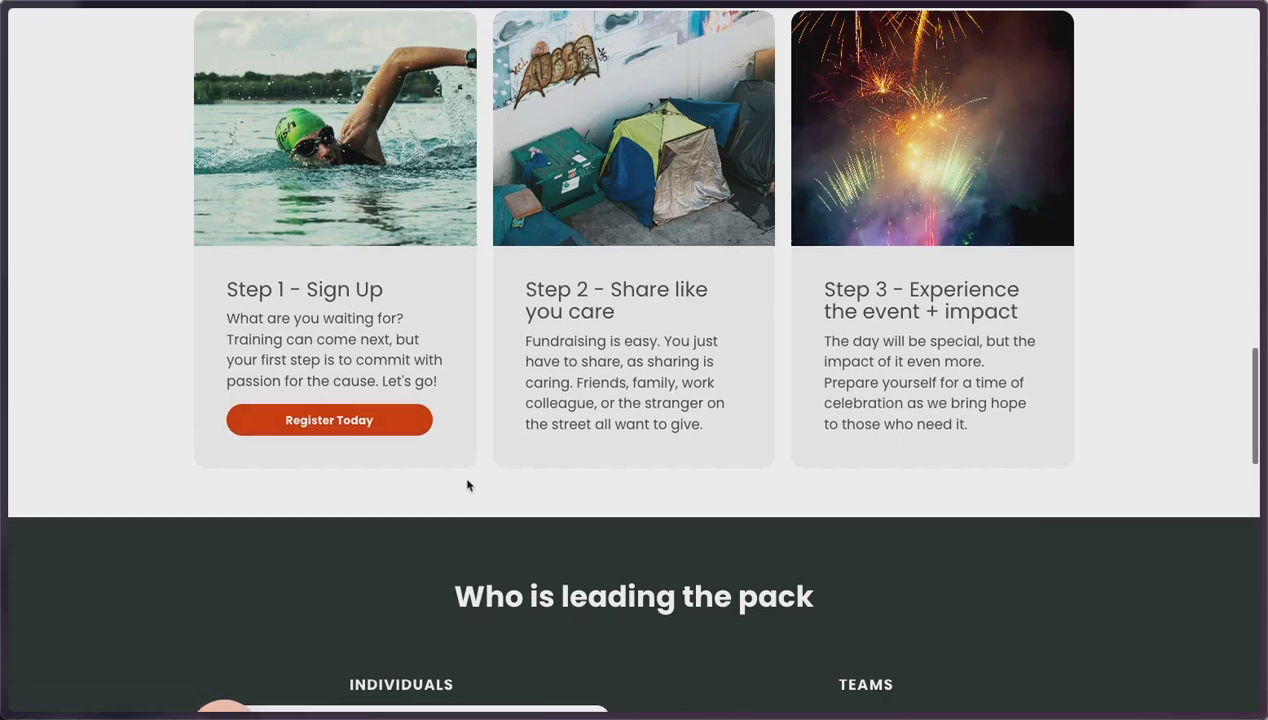
pyautogui.scroll(-4, 487, 503)
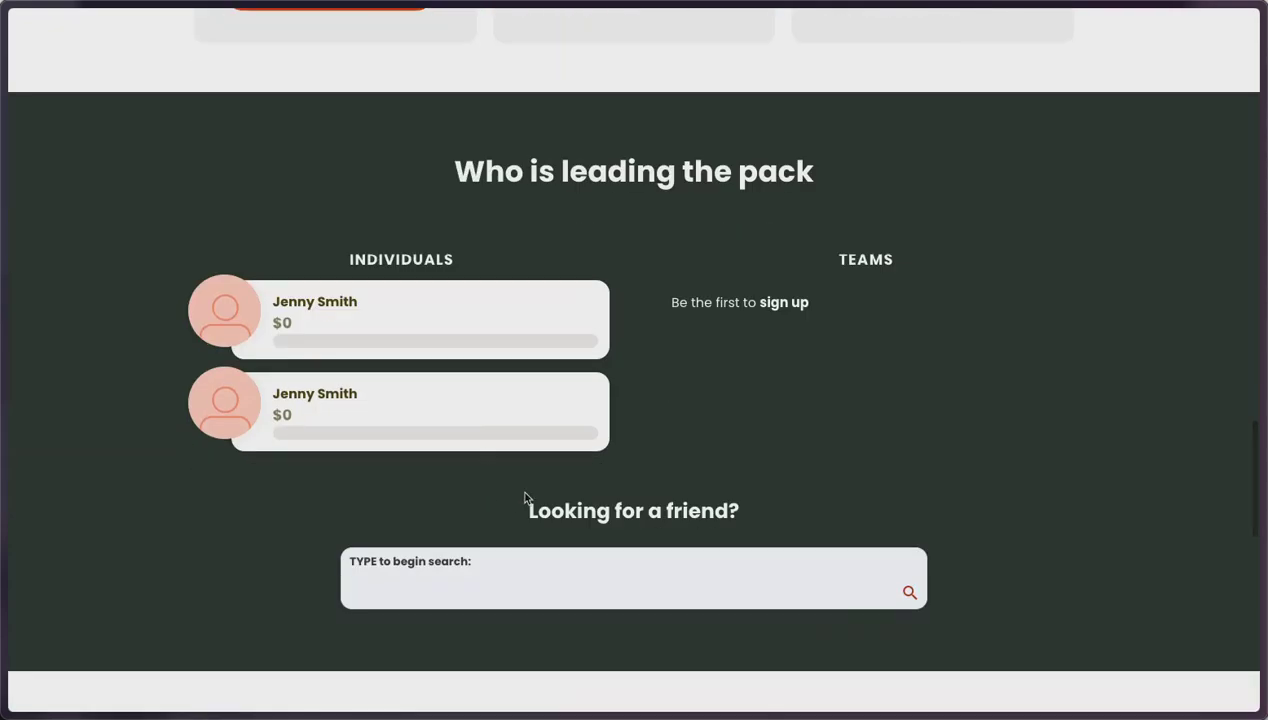
pyautogui.scroll(-4, 525, 498)
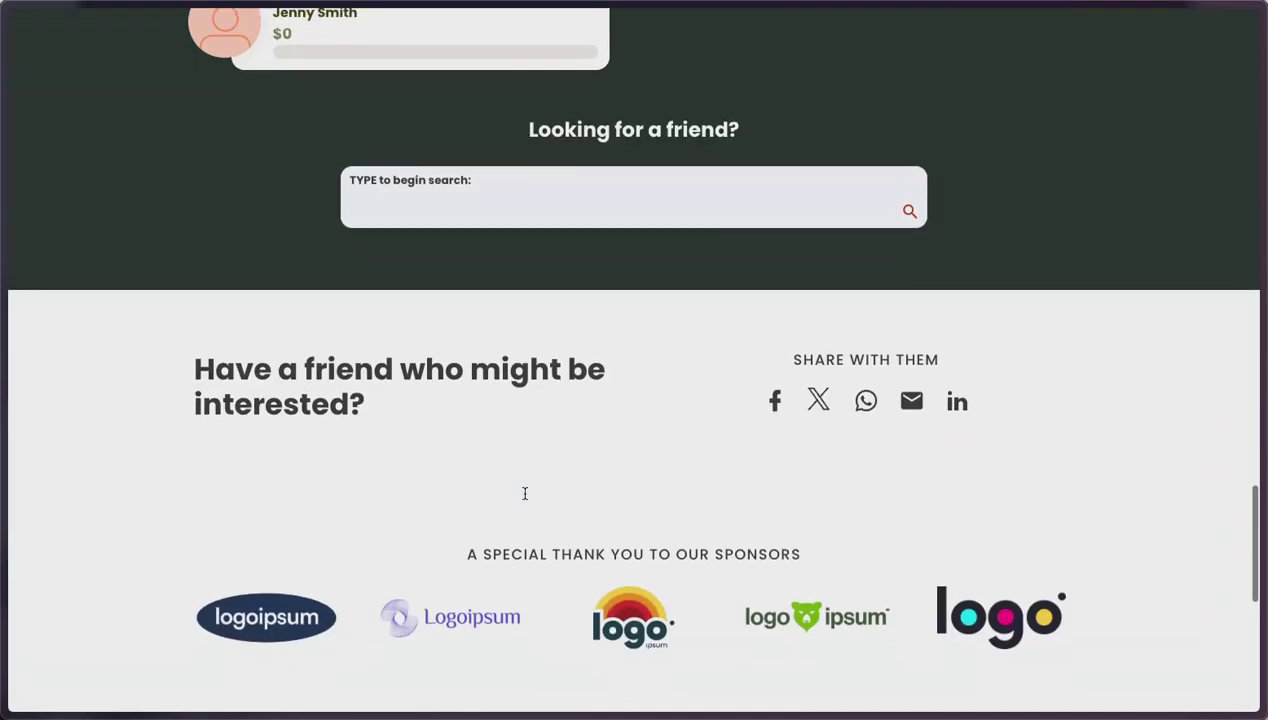
pyautogui.scroll(-6, 525, 498)
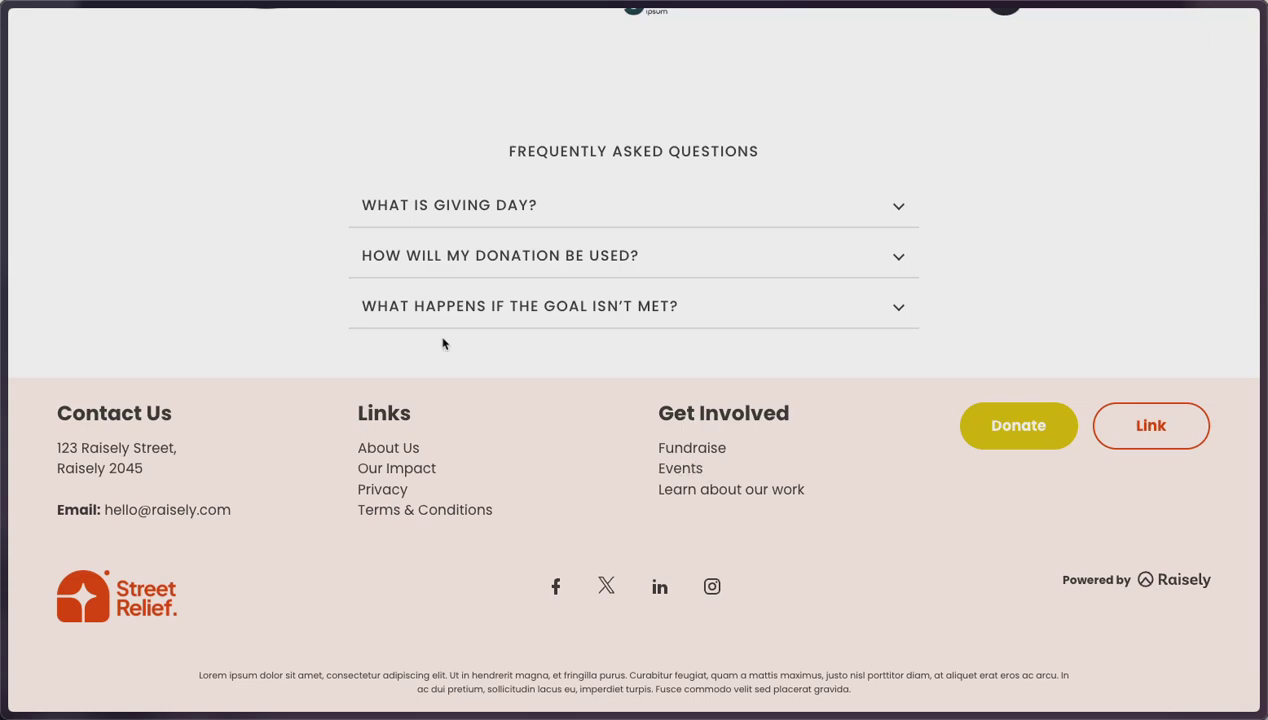
# - Open the Peer to Peer campaign's Menu settings in the admin and dismiss the 'Logged in as' notice
pyautogui.moveTo(4, 320)
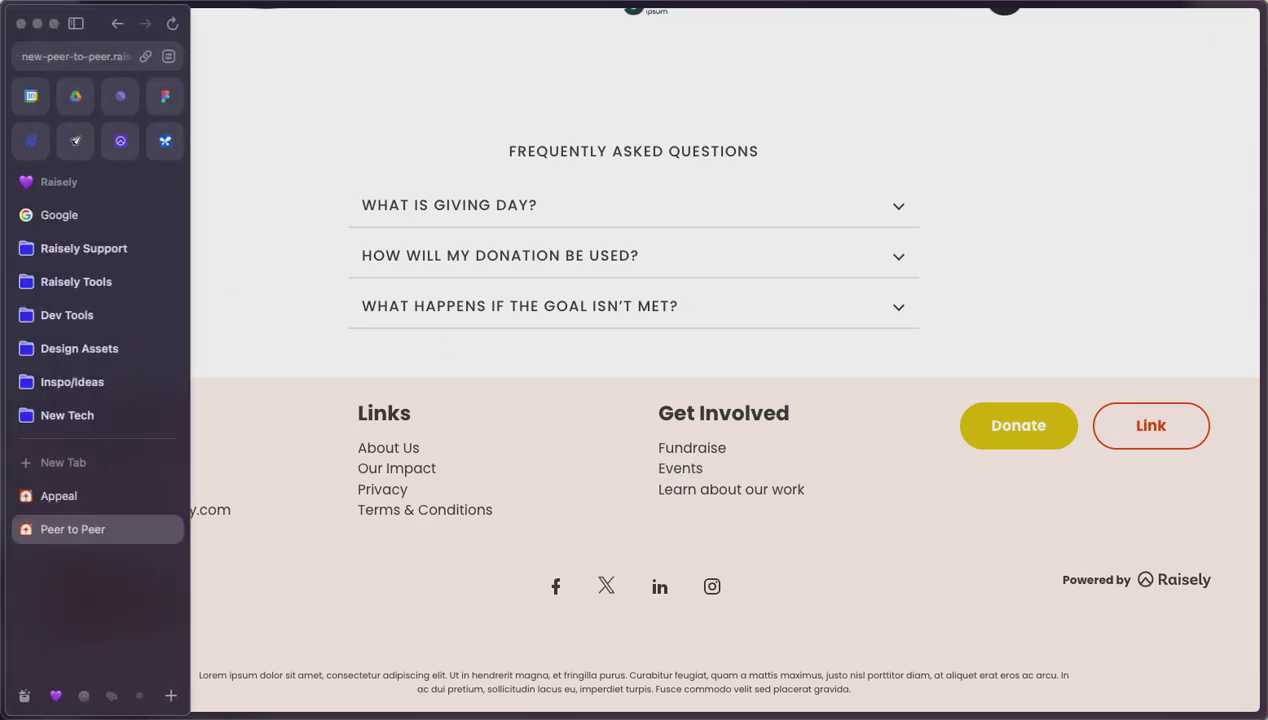
pyautogui.click(120, 141)
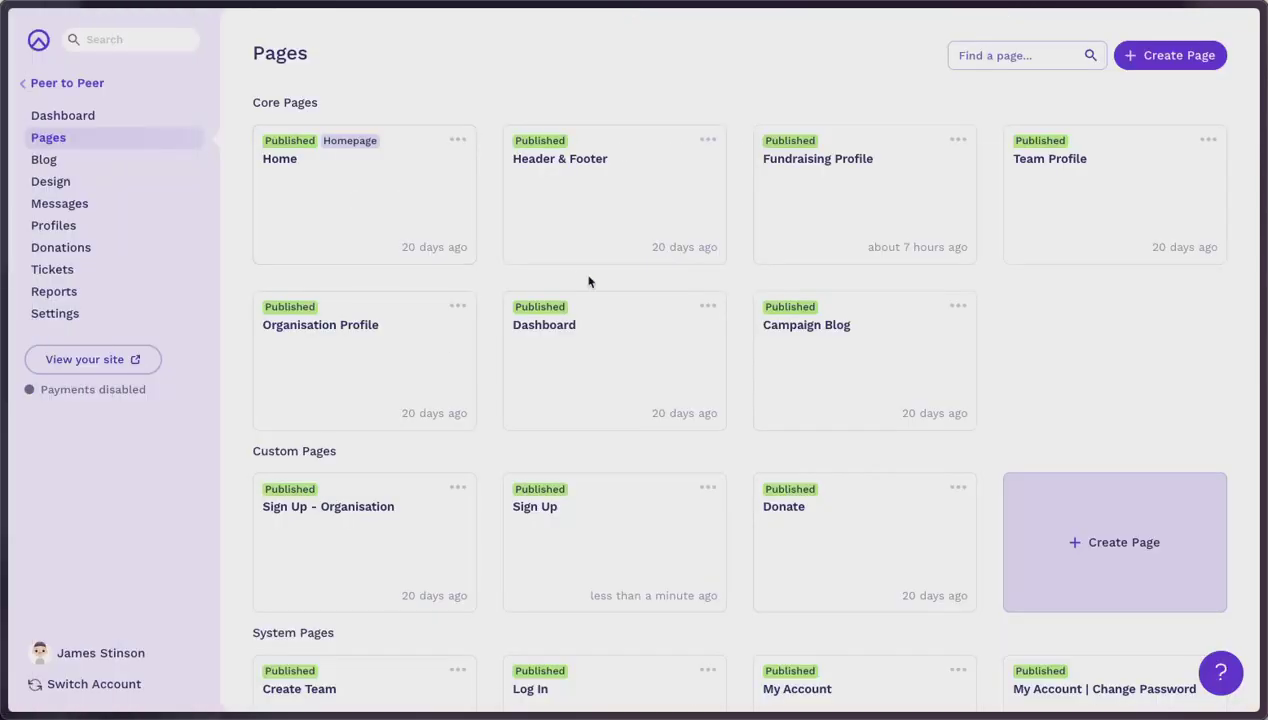
pyautogui.click(55, 314)
pyautogui.click(364, 456)
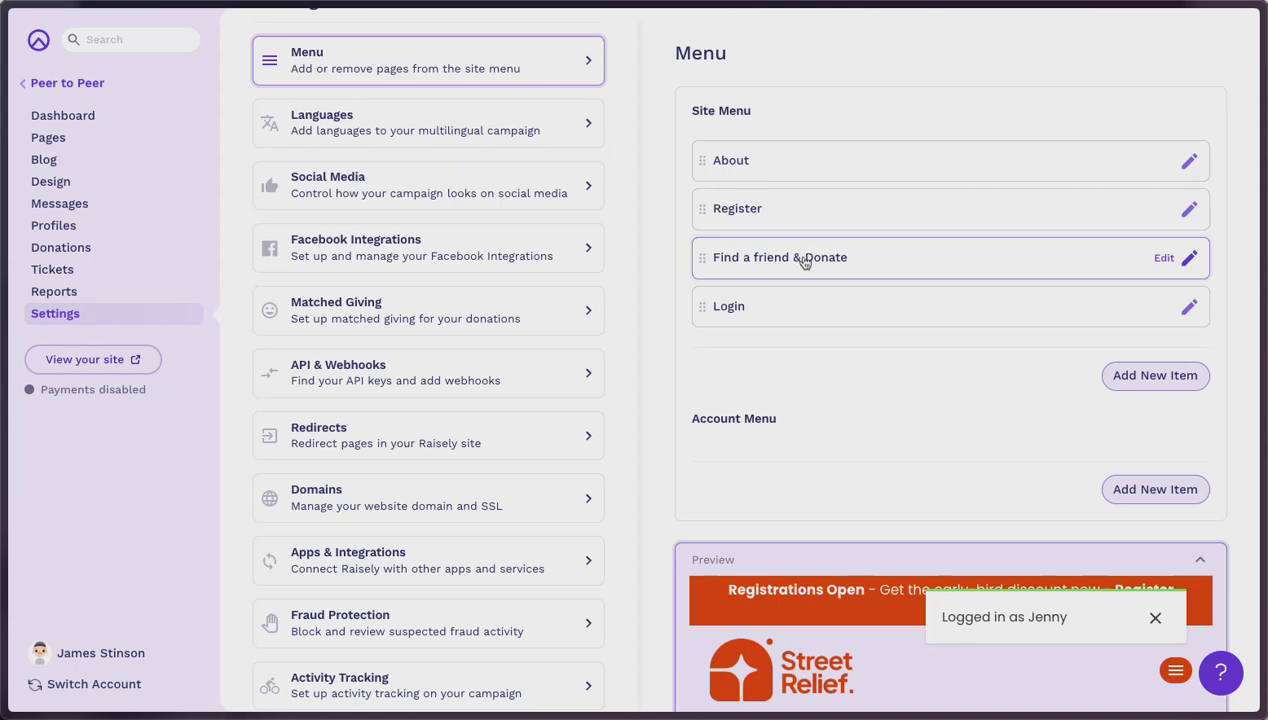
pyautogui.click(1154, 617)
pyautogui.scroll(-1, 903, 475)
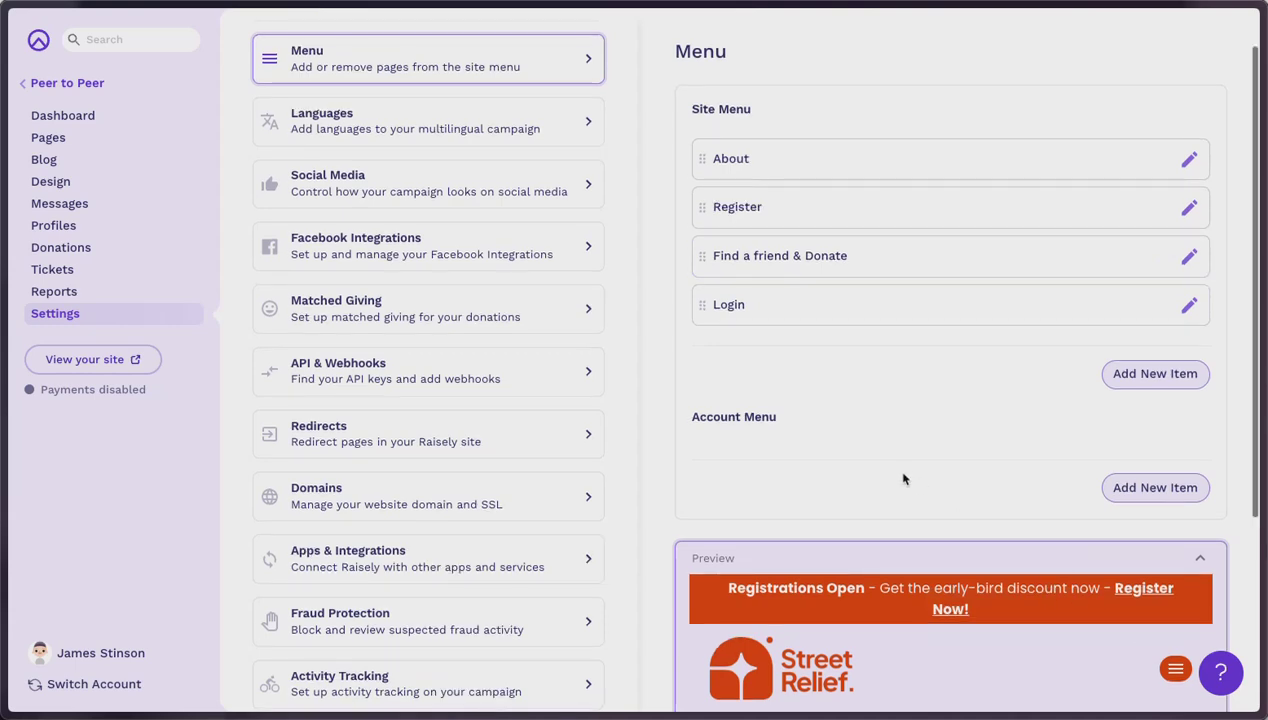